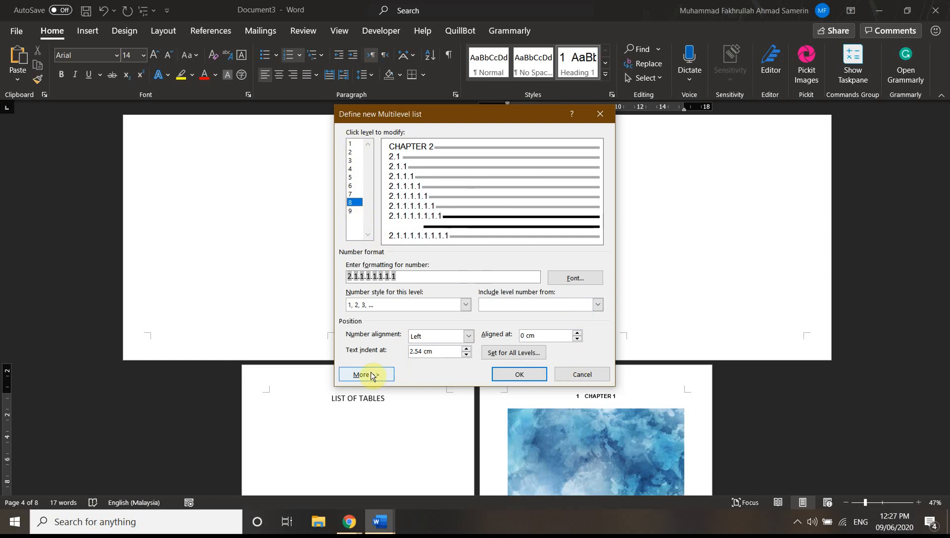
Set level 1 of the multilevel list, linked to Heading 1, to have Nothing follow the number
left_click(350, 143)
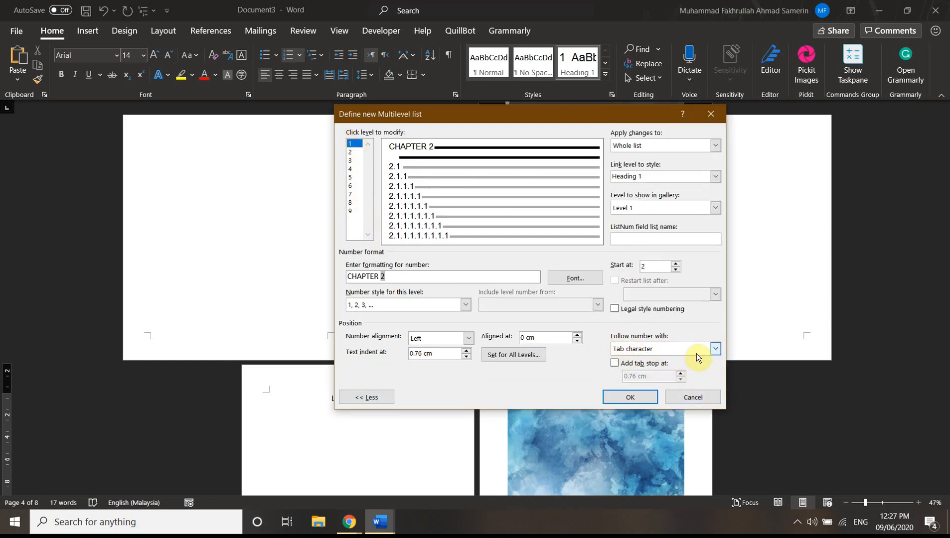
left_click(714, 349)
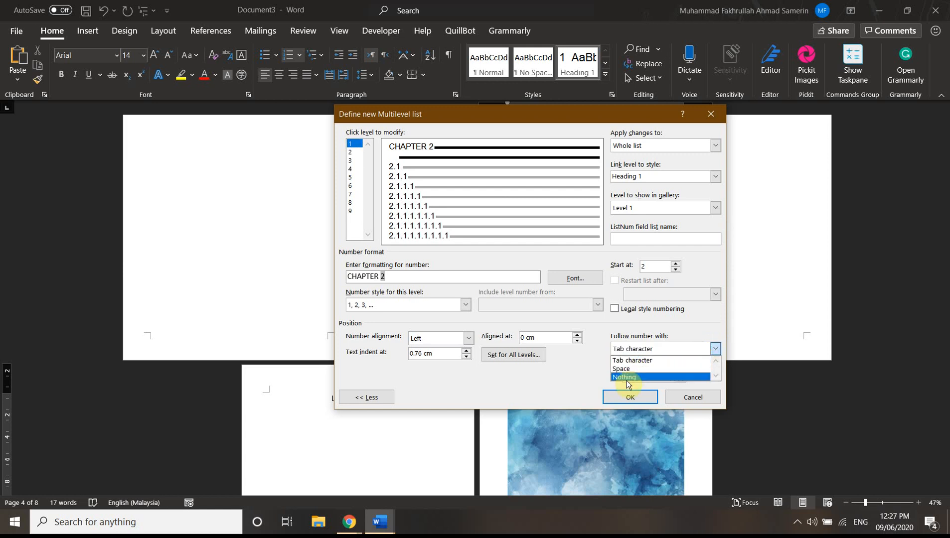
left_click(632, 380)
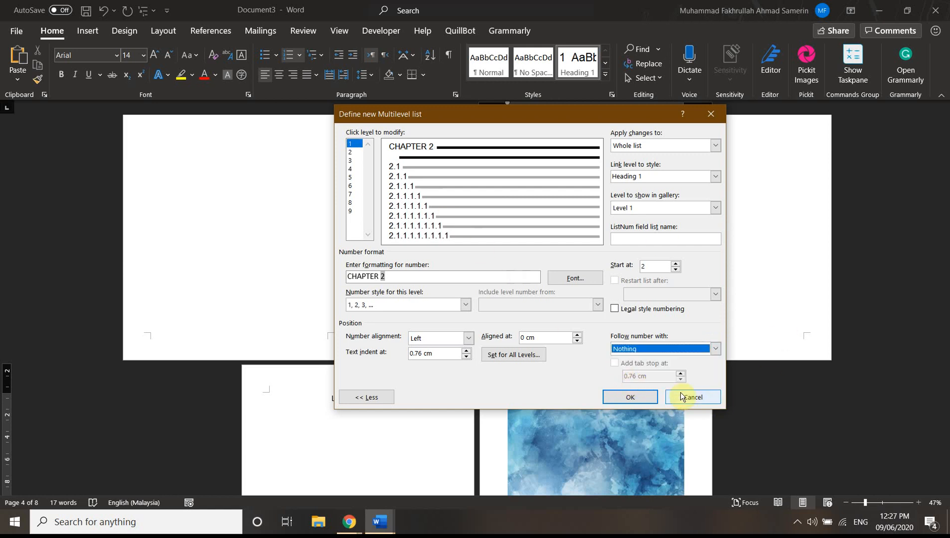
Set levels 2, 3, 4 and 5 of the multilevel list to have a Space follow the number
left_click(353, 152)
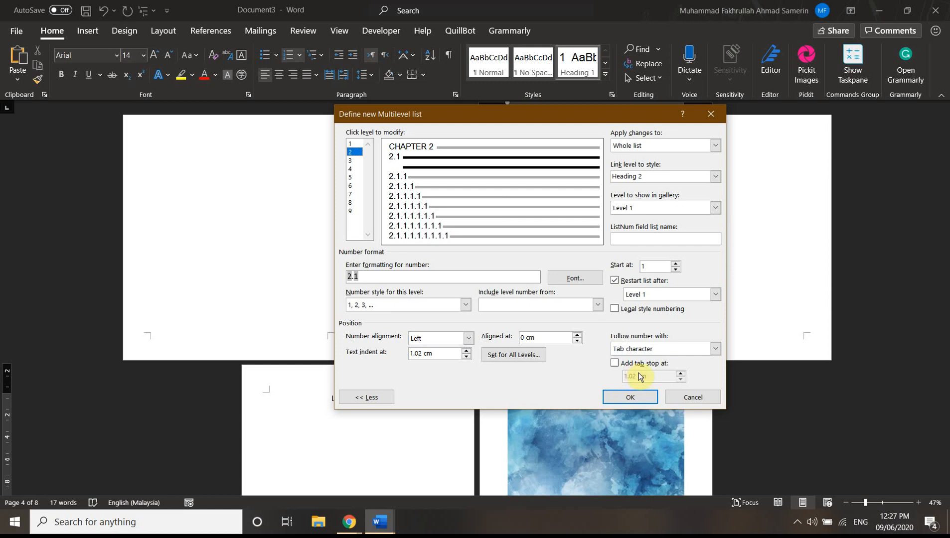
left_click(676, 354)
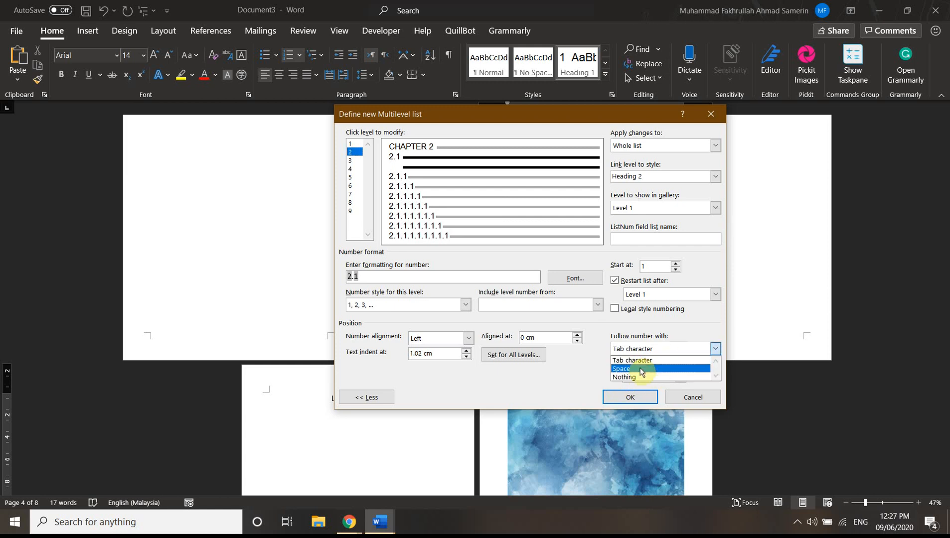
left_click(664, 368)
left_click(353, 160)
left_click(672, 352)
left_click(618, 369)
left_click(353, 169)
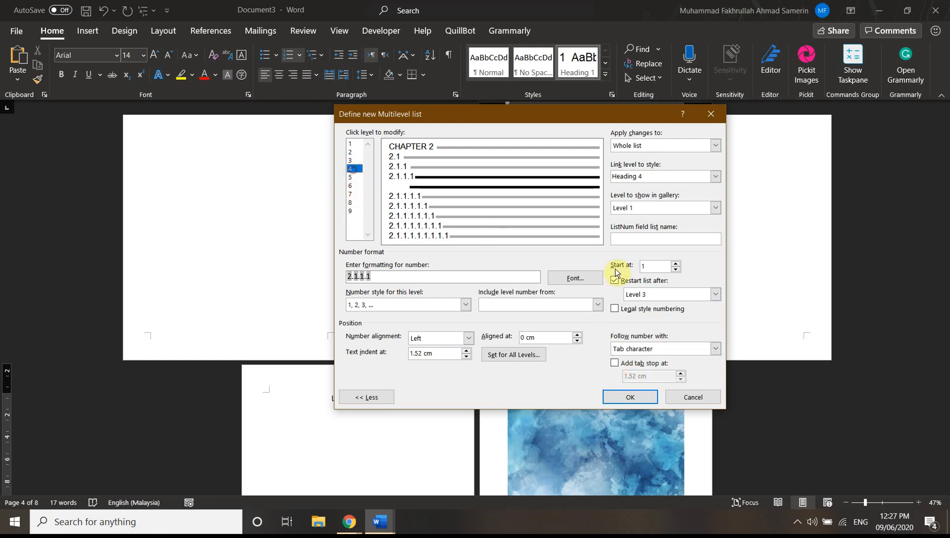
left_click(670, 349)
left_click(624, 370)
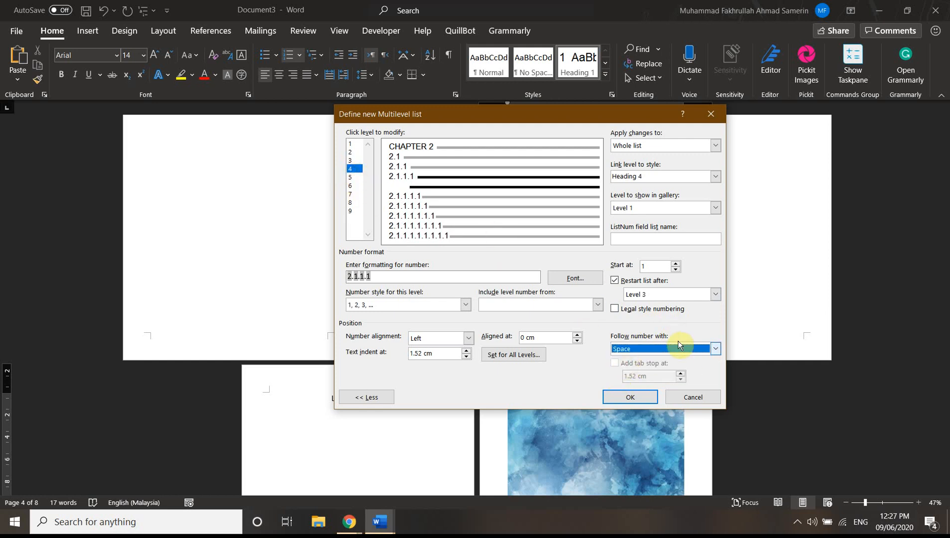
left_click(353, 178)
left_click(678, 350)
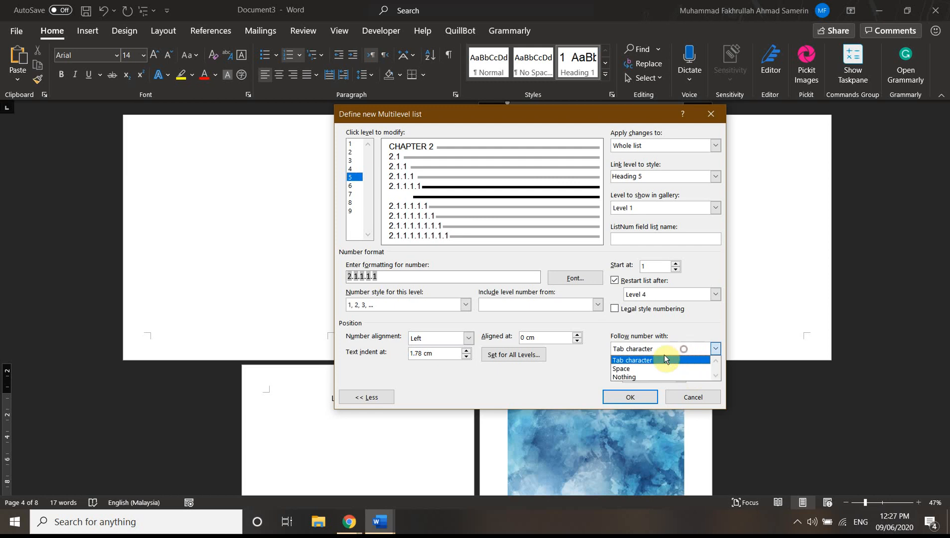
left_click(627, 369)
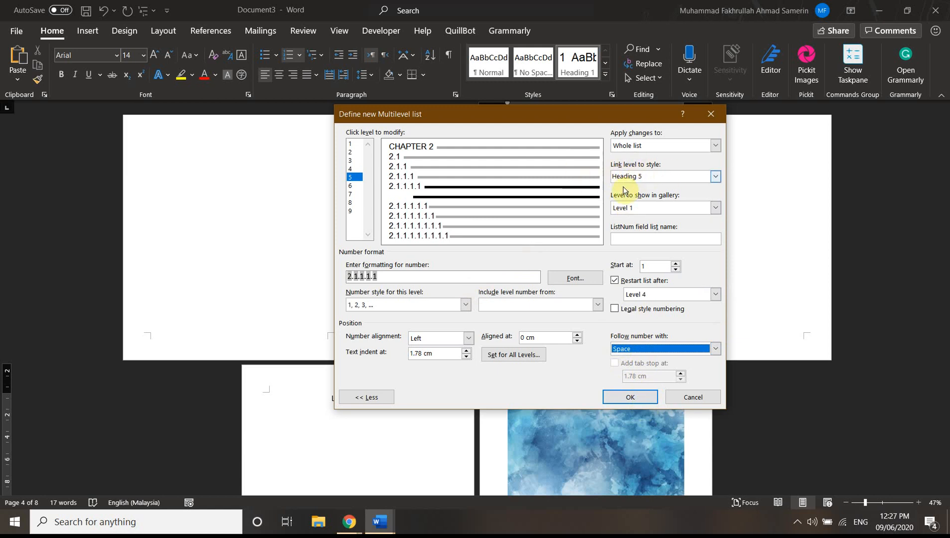
Review the settings of the individual list levels and apply the new multilevel list definition
left_click(349, 143)
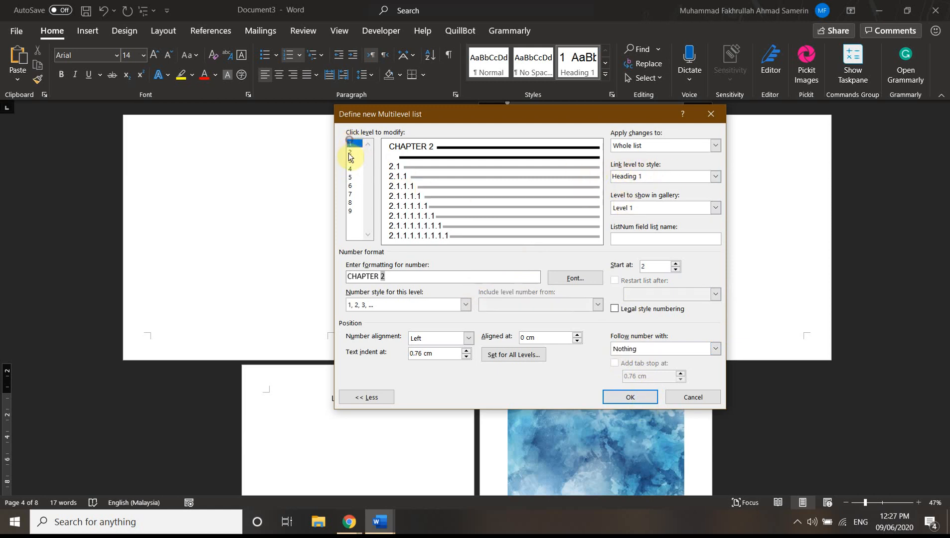
left_click(349, 153)
left_click(351, 161)
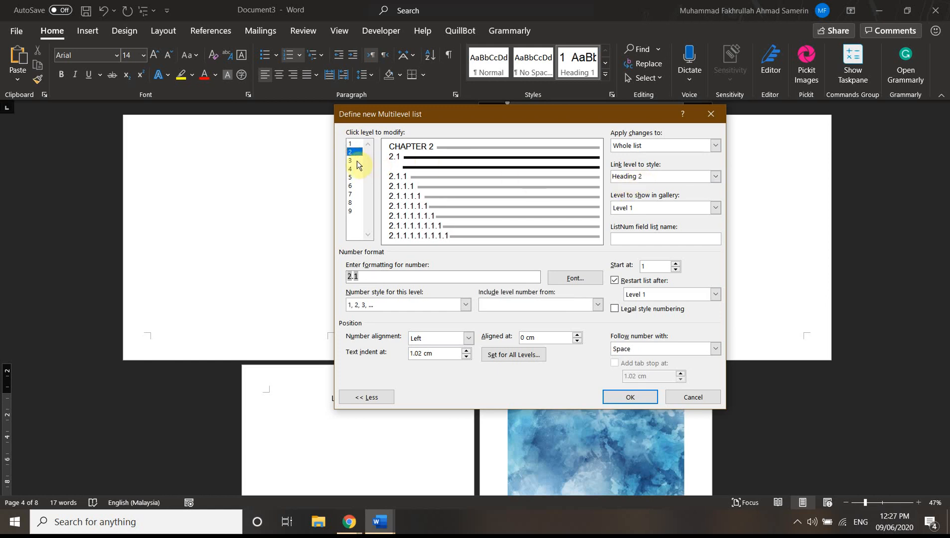
left_click(352, 171)
left_click(353, 178)
left_click(355, 203)
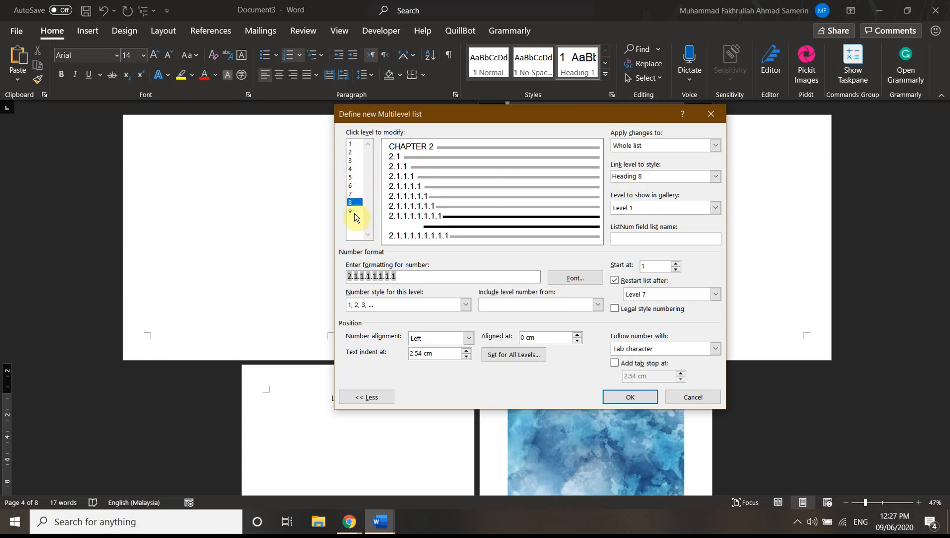
left_click(352, 211)
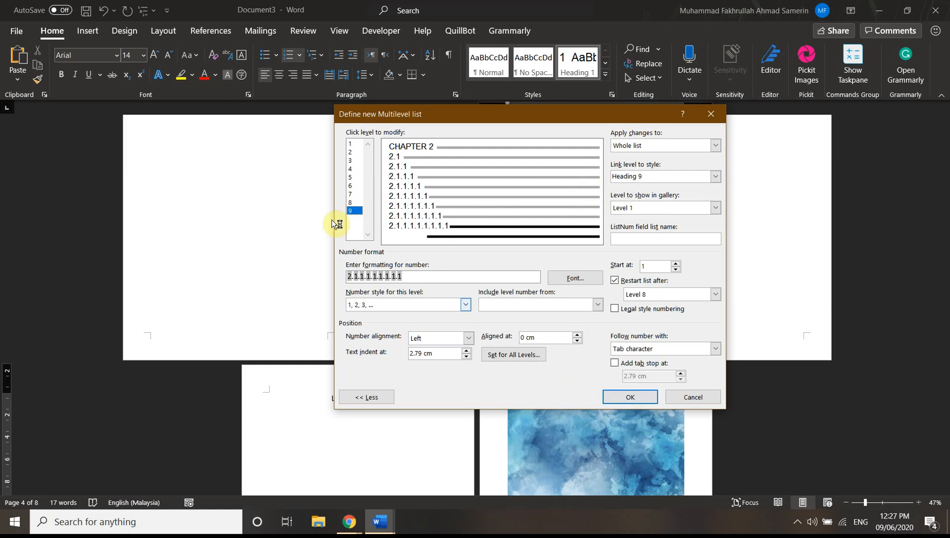
left_click(702, 401)
left_click(633, 397)
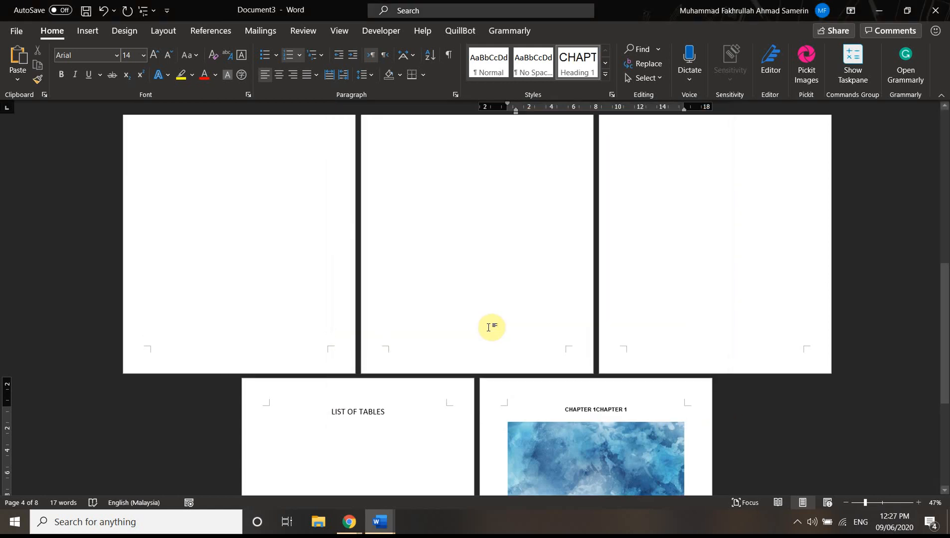
Apply the Heading 1 style to the DECLARATION title on the second page
scroll(486, 319, "up", 5)
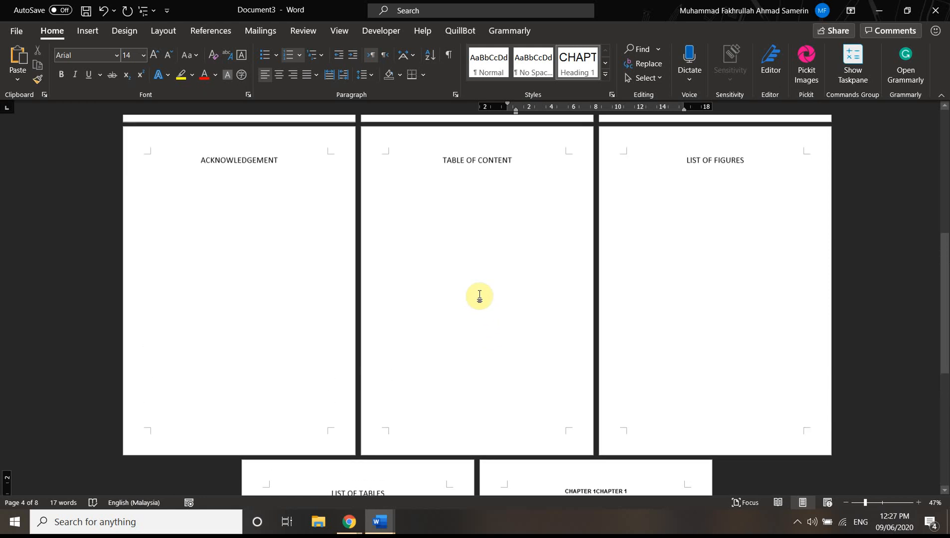
scroll(479, 295, "up", 2)
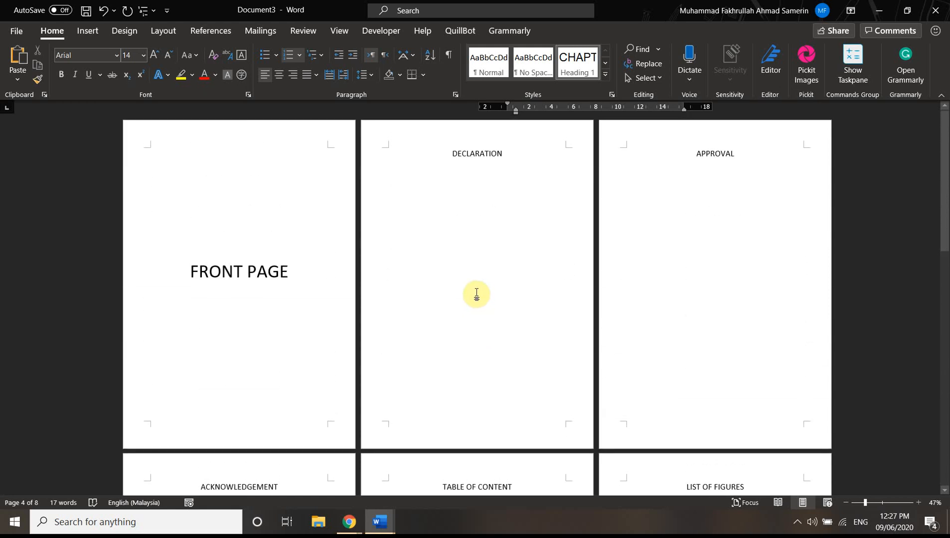
left_click(459, 171)
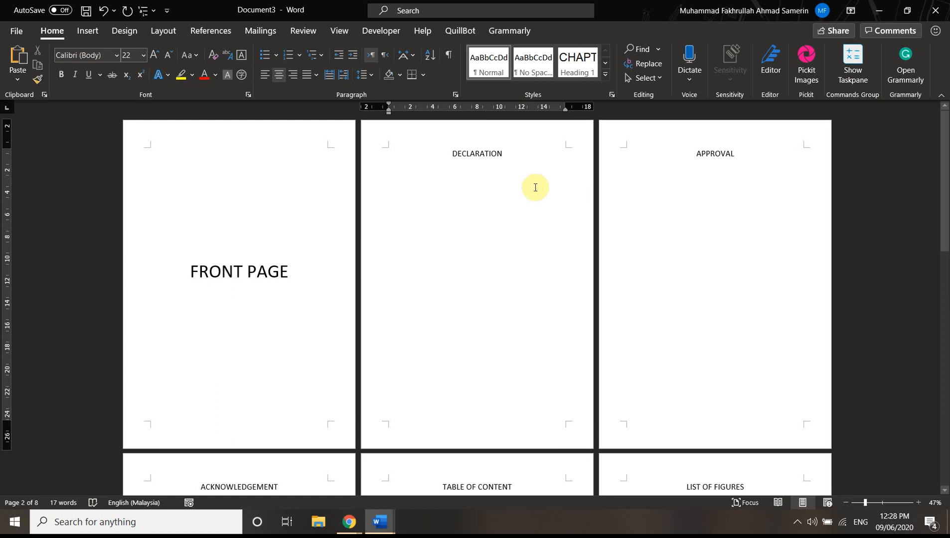
left_click_drag(453, 153, 503, 151)
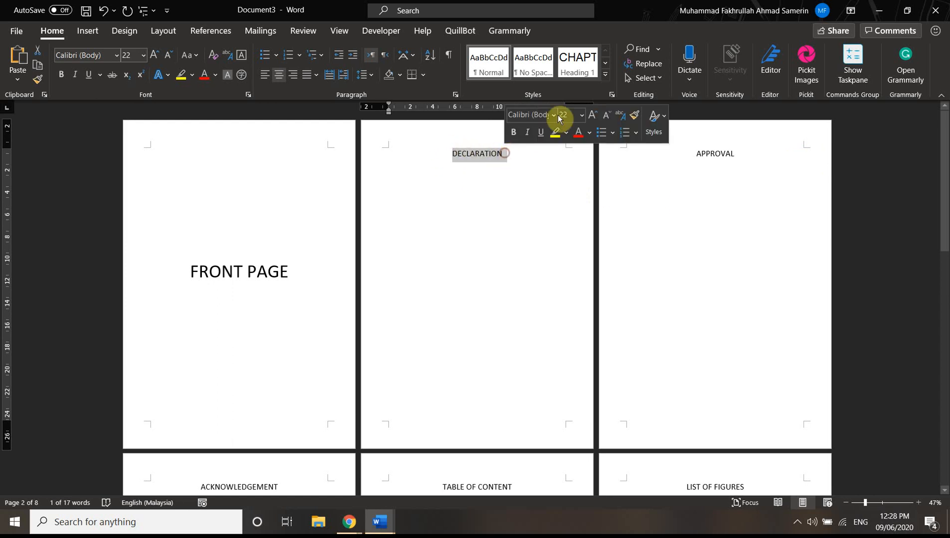
left_click(576, 71)
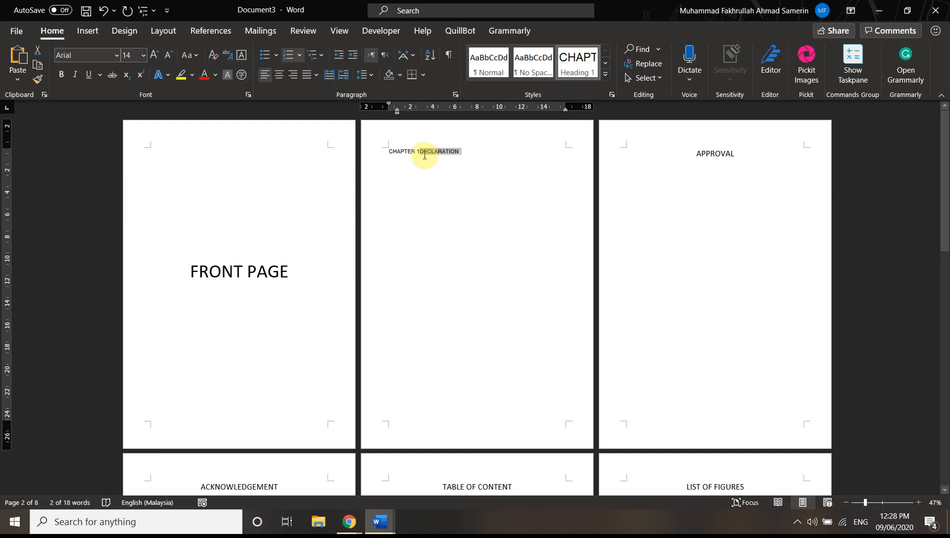
Remove the "CHAPTER 1" number from the DECLARATION heading, shift the text with a tab and center it
left_click(421, 156)
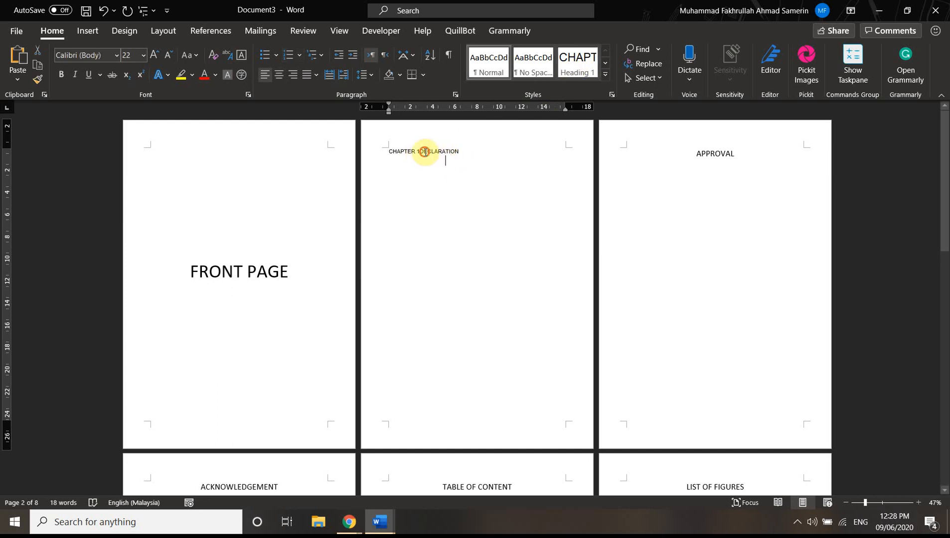
left_click(416, 156)
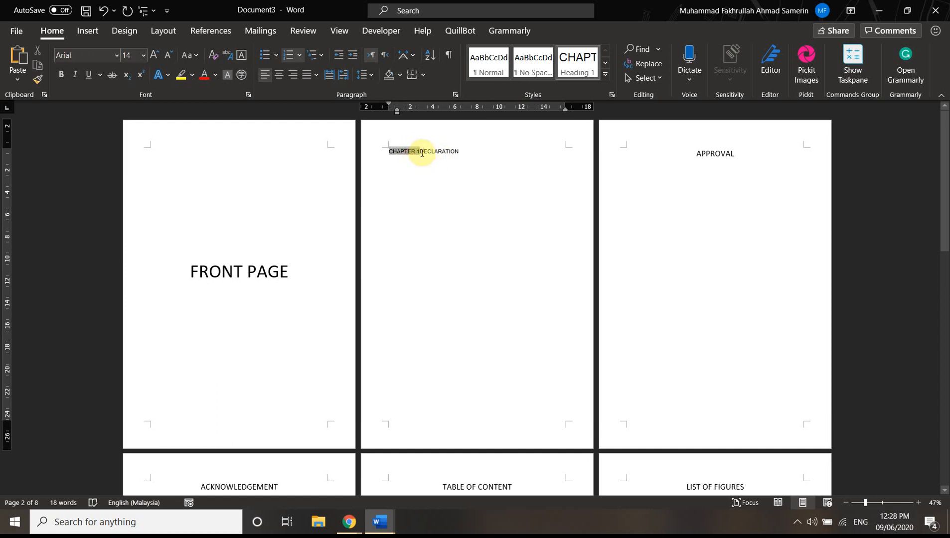
left_click(421, 152)
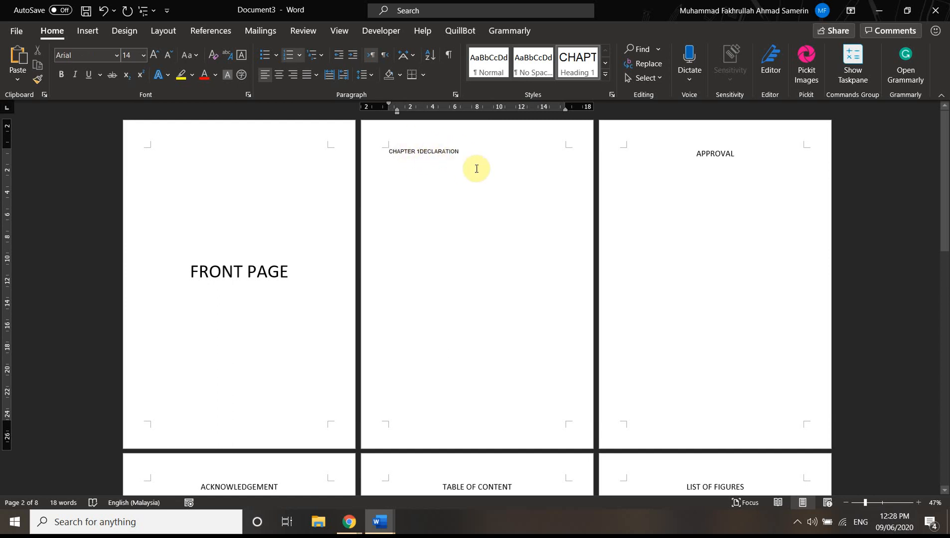
scroll(349, 349, "down", 3)
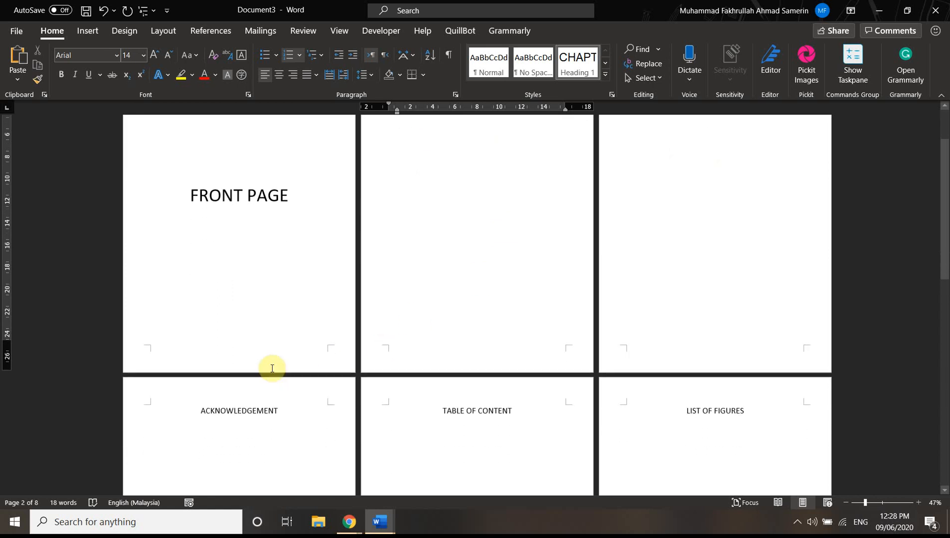
scroll(597, 360, "up", 3)
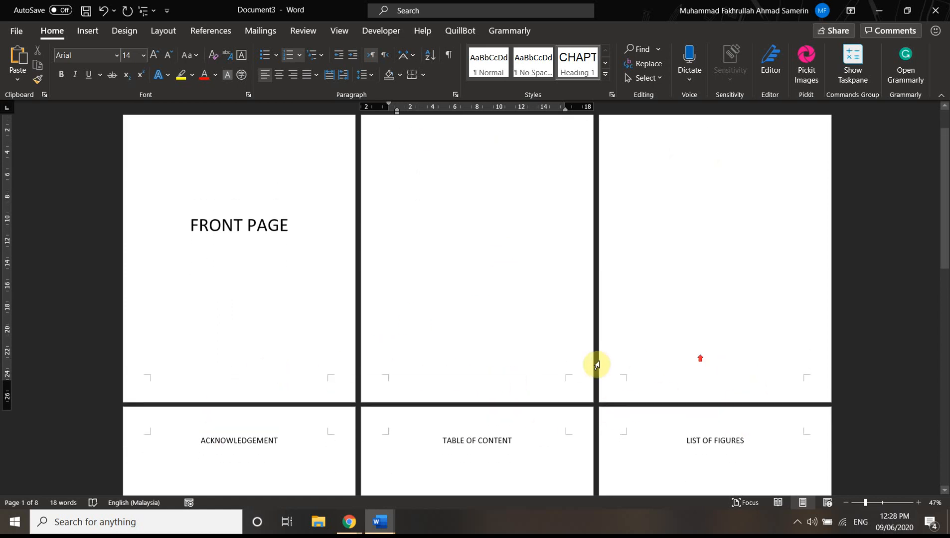
left_click(421, 154)
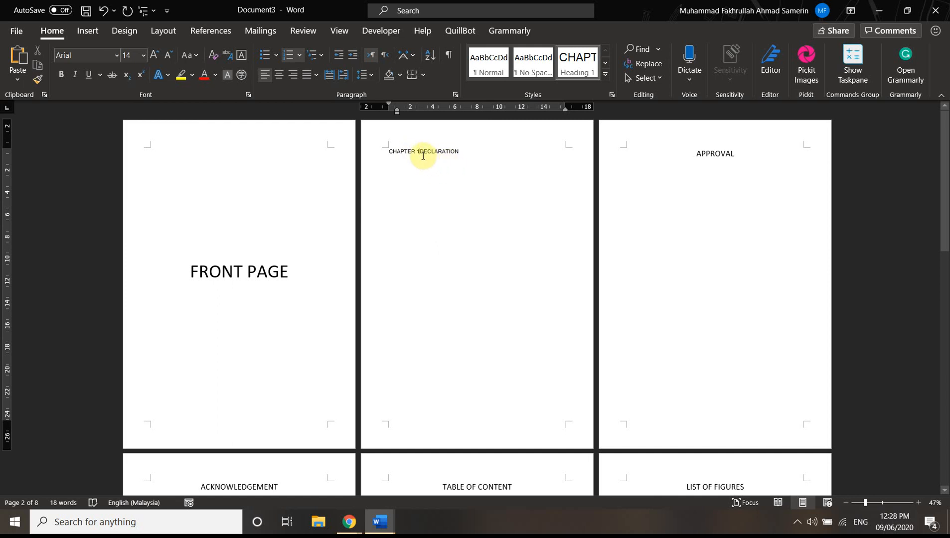
key("BackSpace")
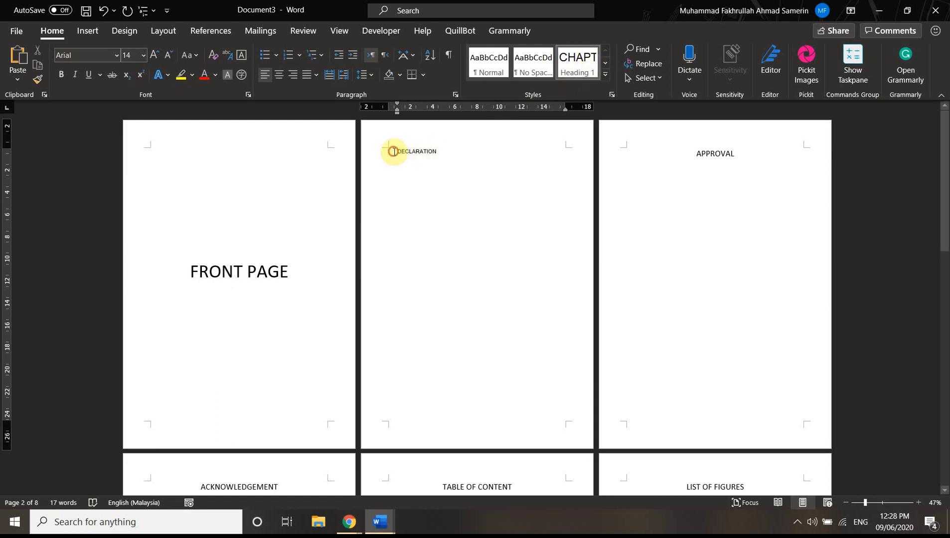
key("Tab")
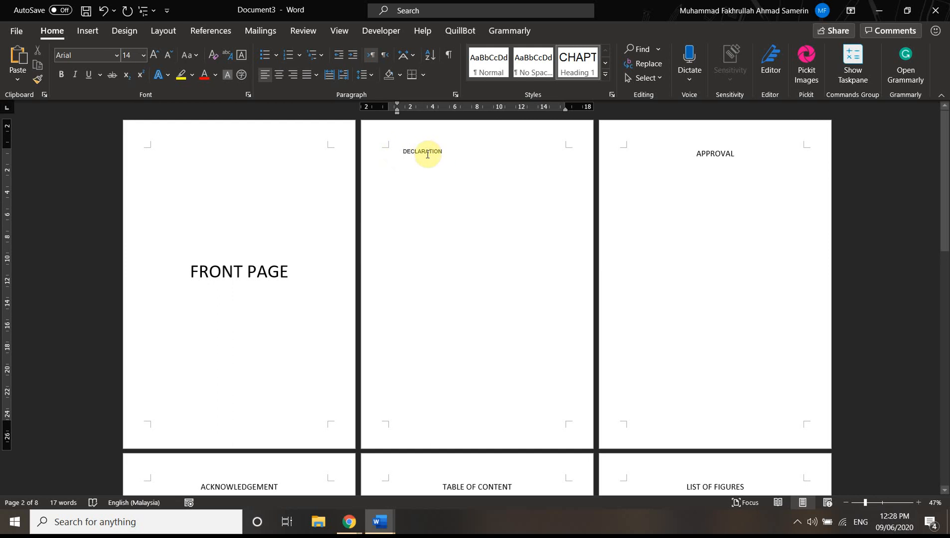
left_click(279, 74)
Reapply the Heading 1 style to the DECLARATION title
left_click(480, 153)
left_click_drag(463, 152, 504, 150)
left_click(577, 62)
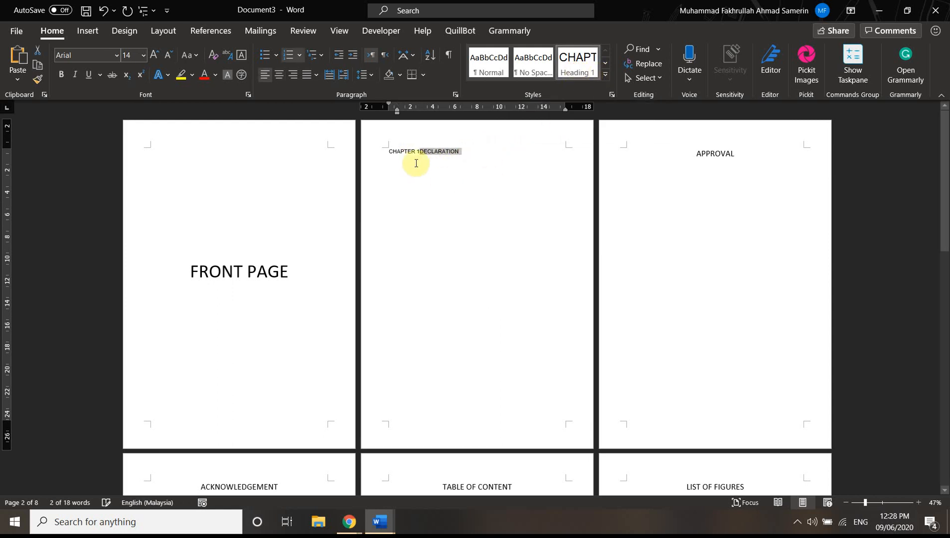
Remove the "CHAPTER 1" number in front of DECLARATION and center the heading
left_click(418, 152)
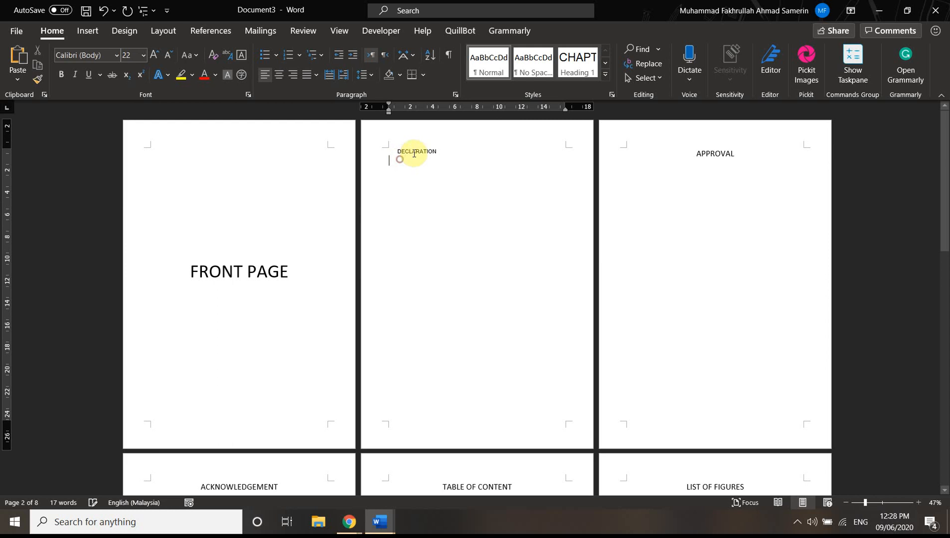
double_click(405, 154)
left_click(437, 151)
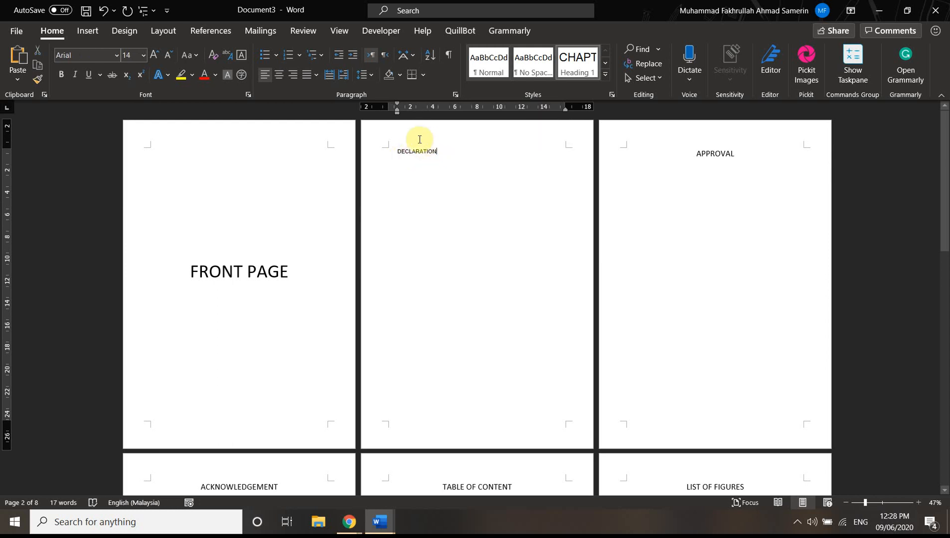
left_click(279, 74)
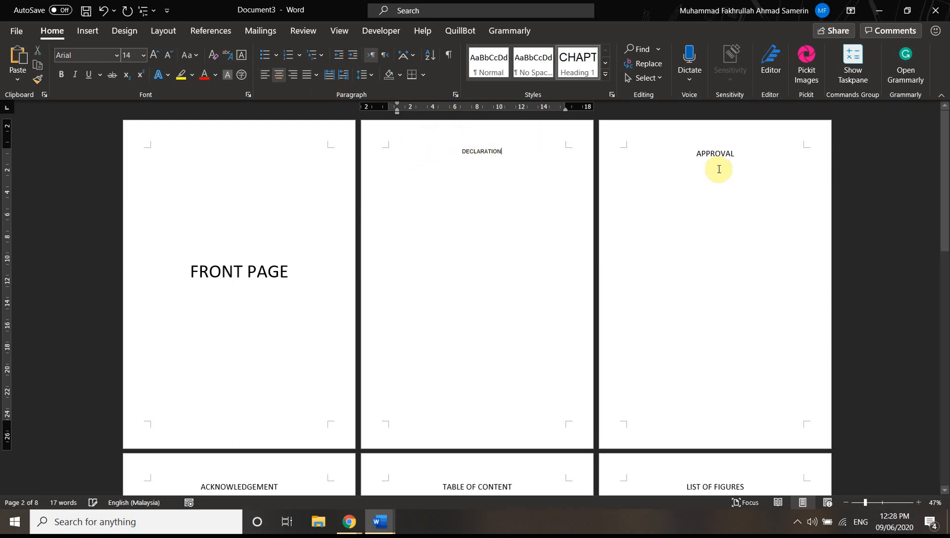
Format the APPROVAL title as a centered Heading 1 without the "CHAPTER 1" number
left_click(734, 154)
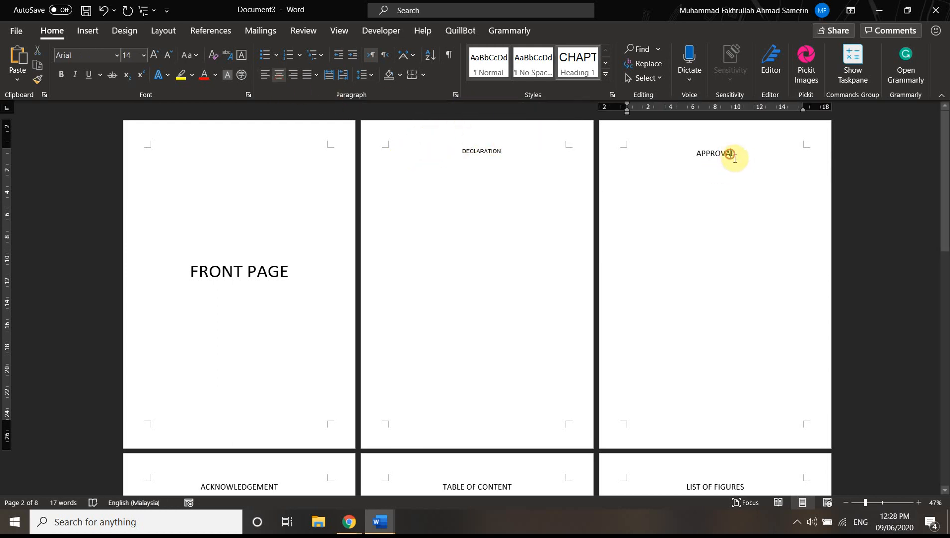
left_click(576, 65)
left_click_drag(626, 151, 659, 156)
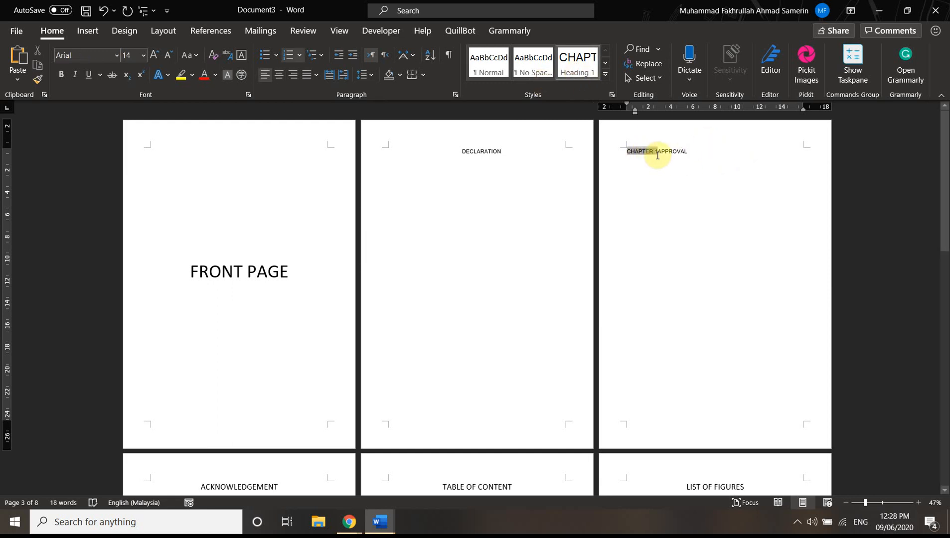
key("BackSpace")
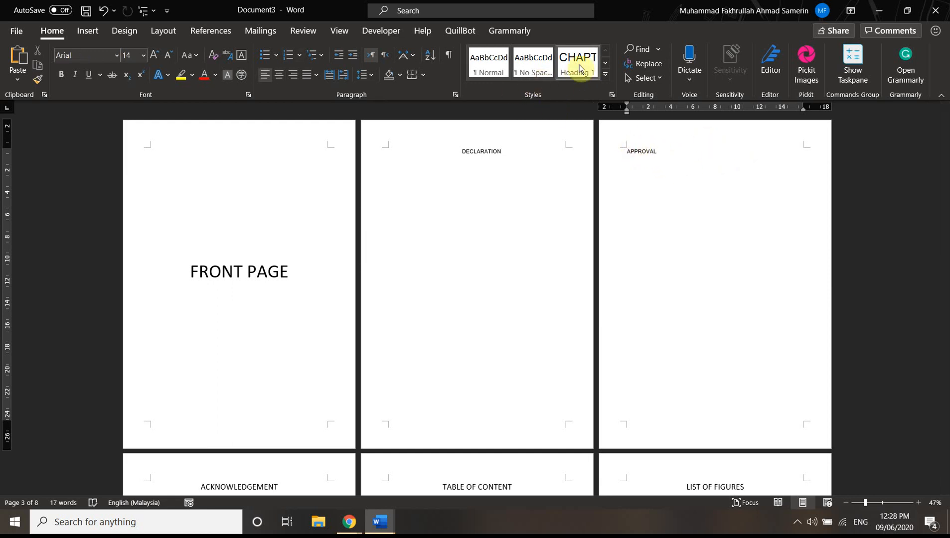
left_click(284, 75)
scroll(366, 297, "down", 4)
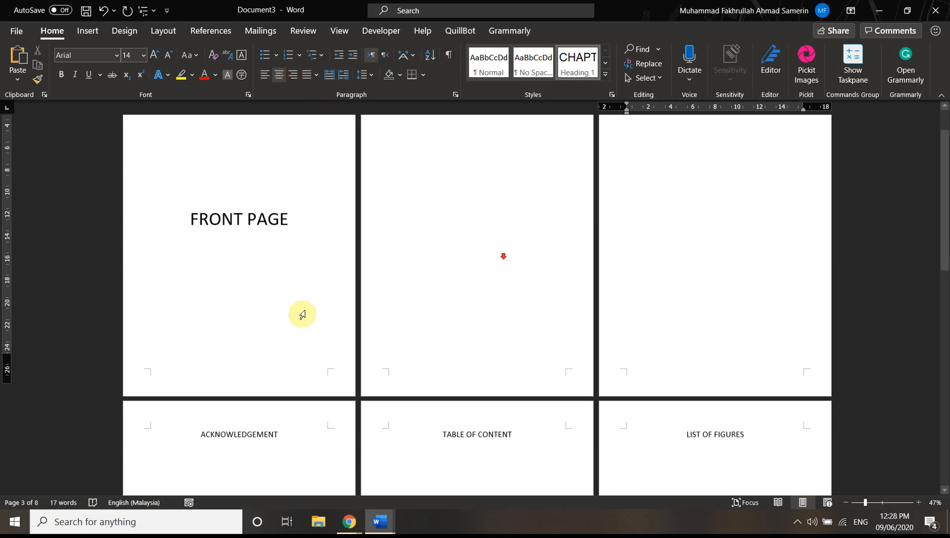
Format the ACKNOWLEDGEMENT title as a centered Heading 1 without the "CHAPTER 1" number
left_click(215, 383)
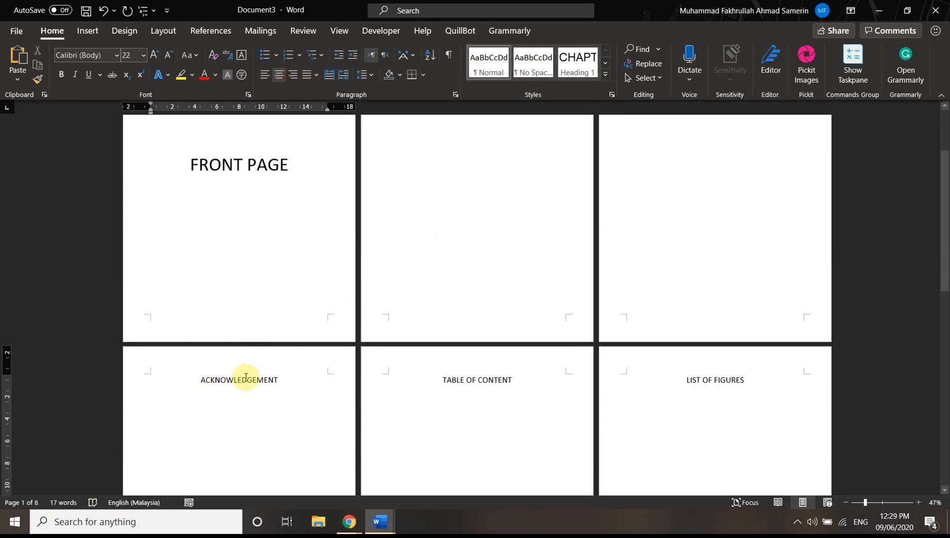
left_click_drag(279, 380, 202, 380)
left_click(206, 383)
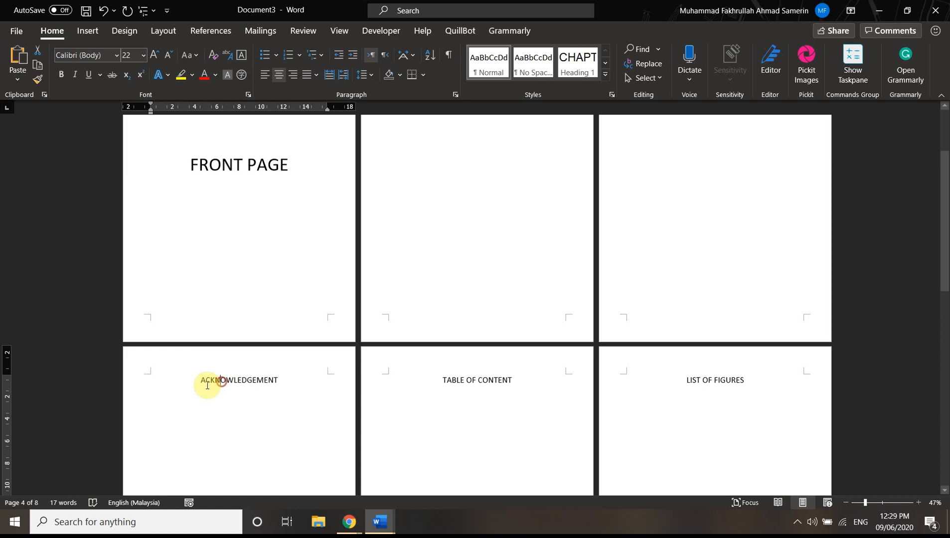
left_click(590, 69)
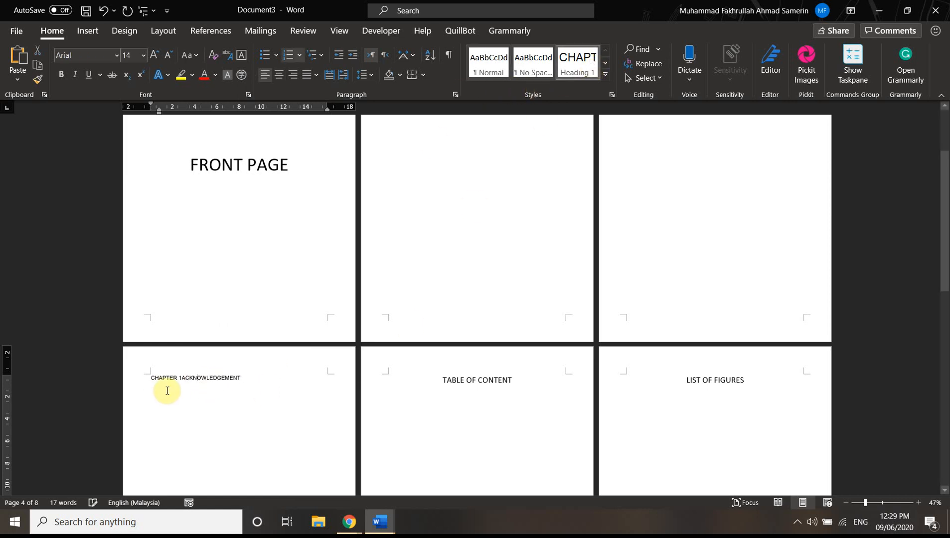
left_click(180, 379)
key("BackSpace")
left_click(279, 75)
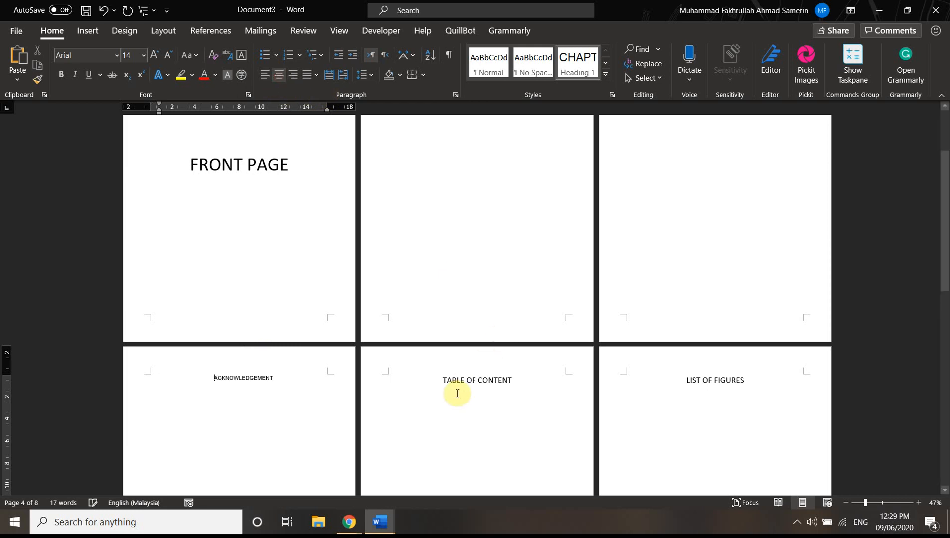
left_click(477, 381)
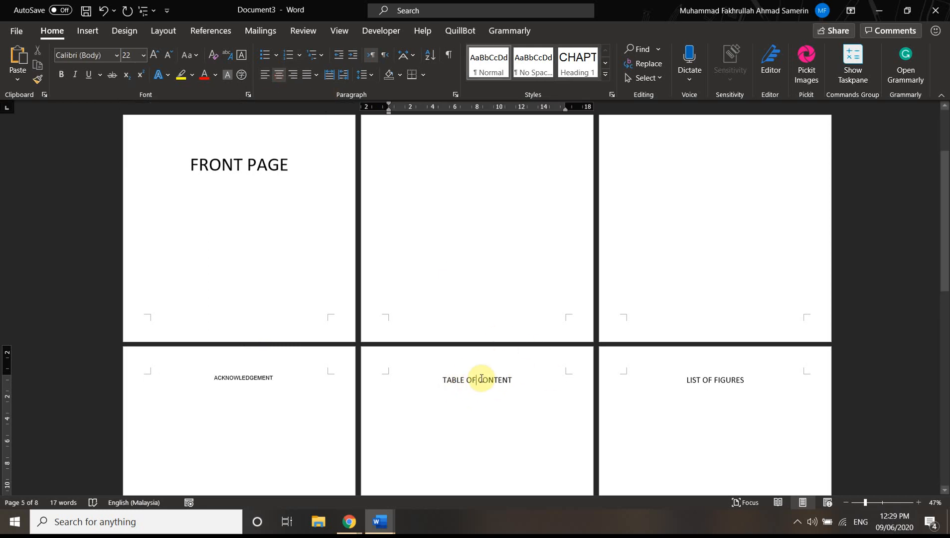
scroll(476, 377, "down", 2)
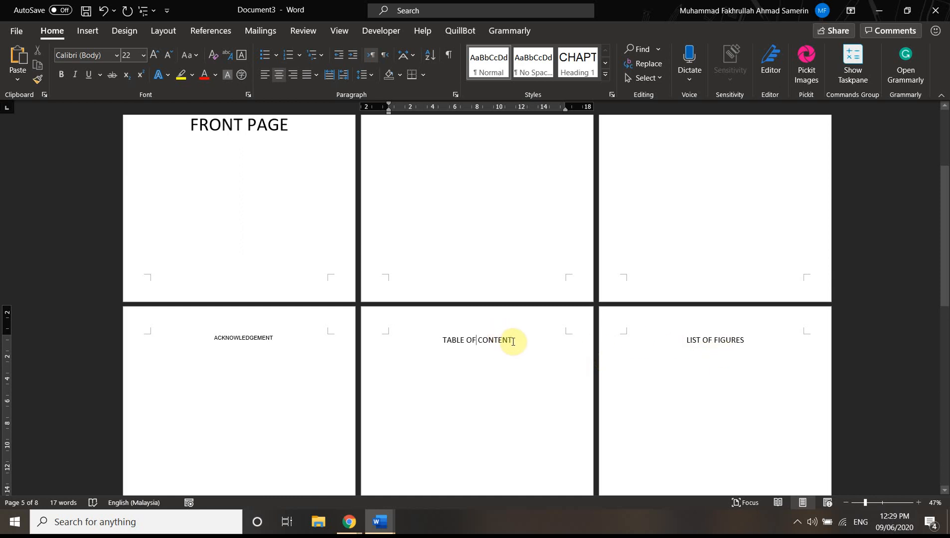
left_click_drag(512, 342, 479, 341)
left_click(510, 348)
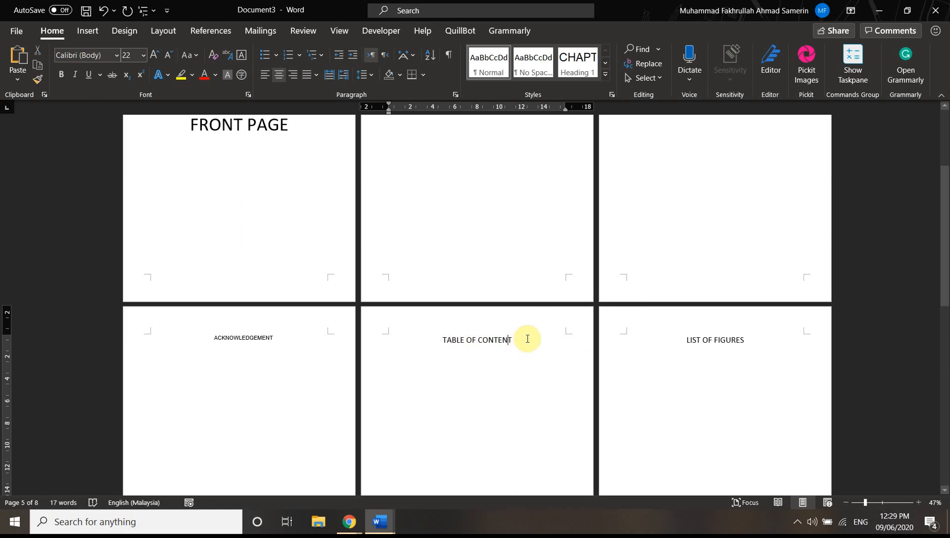
Apply Heading 1 to the LIST OF FIGURES title, remove its "CHAPTER 1" number and center it
left_click_drag(746, 341, 674, 343)
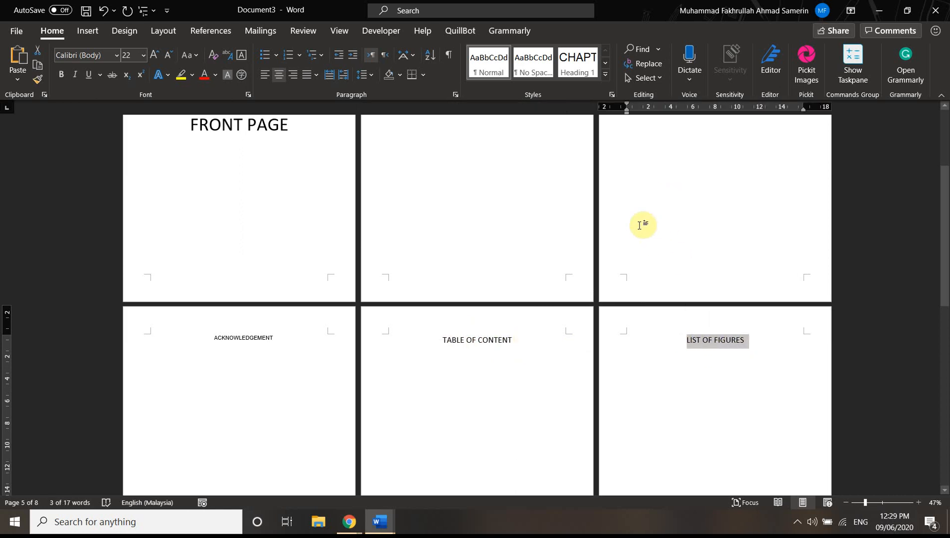
scroll(570, 98, "down", 1)
left_click(578, 60)
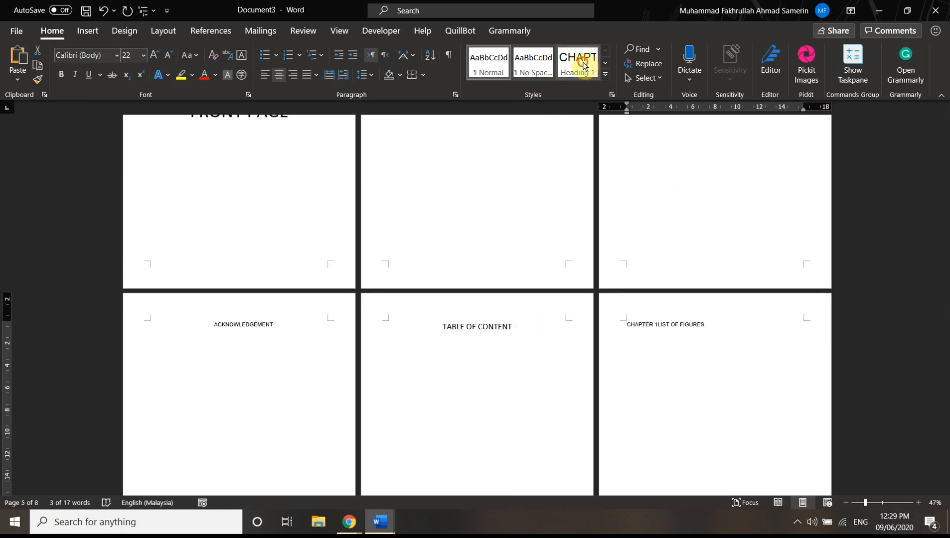
left_click(657, 325)
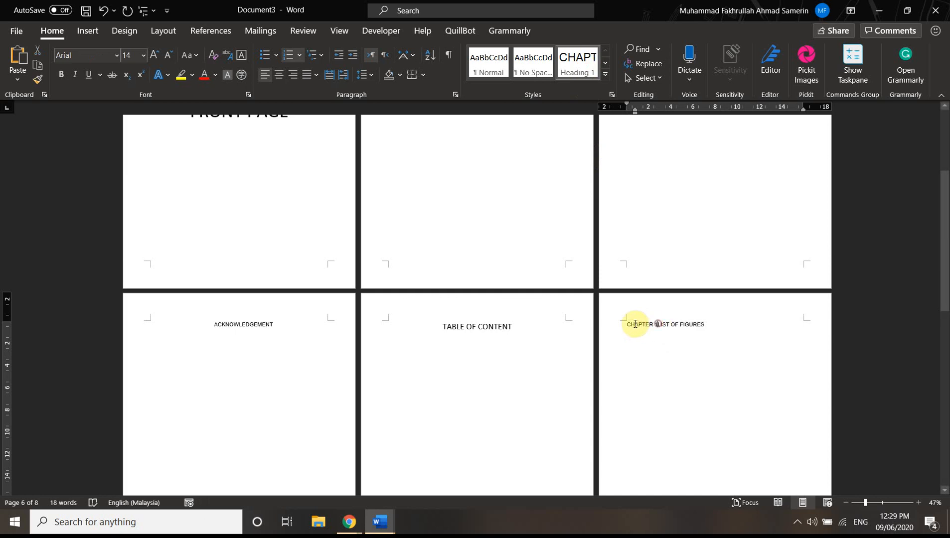
key("BackSpace")
scroll(609, 343, "down", 1)
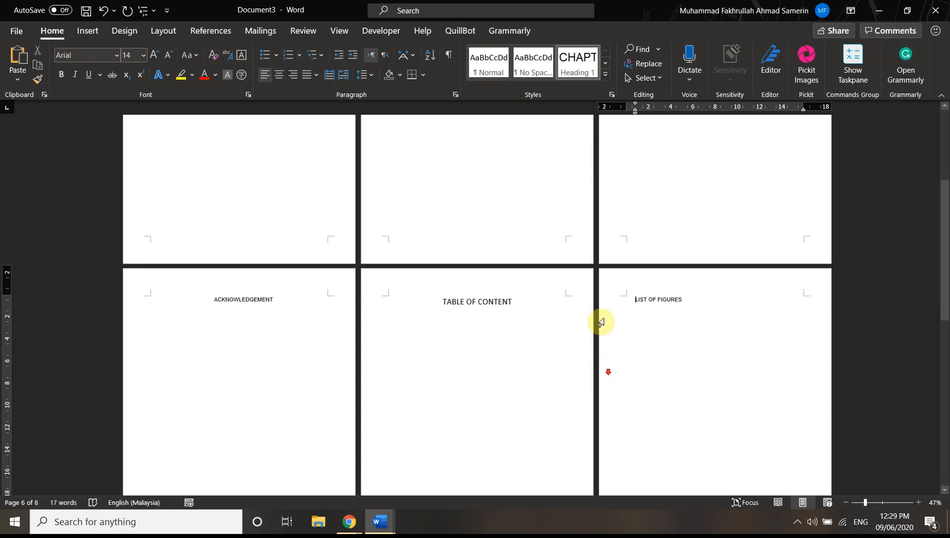
left_click(279, 74)
Turn the LIST OF TABLES title into a centered Heading 1 and remove its "CHAPTER 1" number
scroll(445, 354, "down", 5)
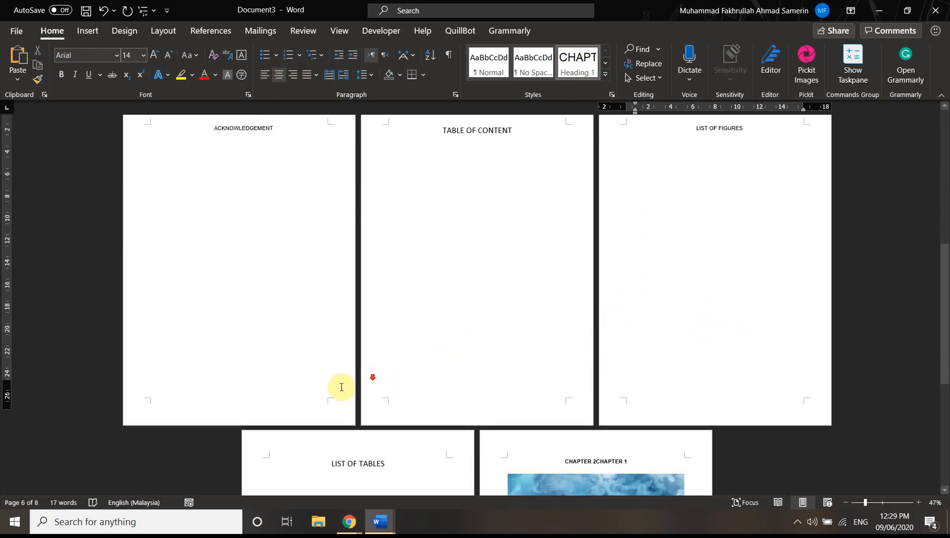
scroll(386, 370, "down", 1)
left_click_drag(387, 314, 322, 309)
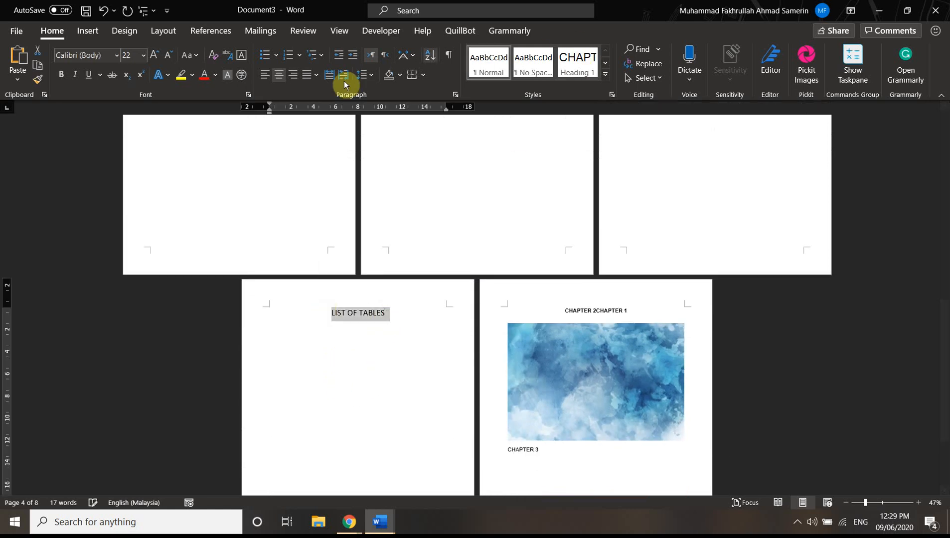
left_click(581, 69)
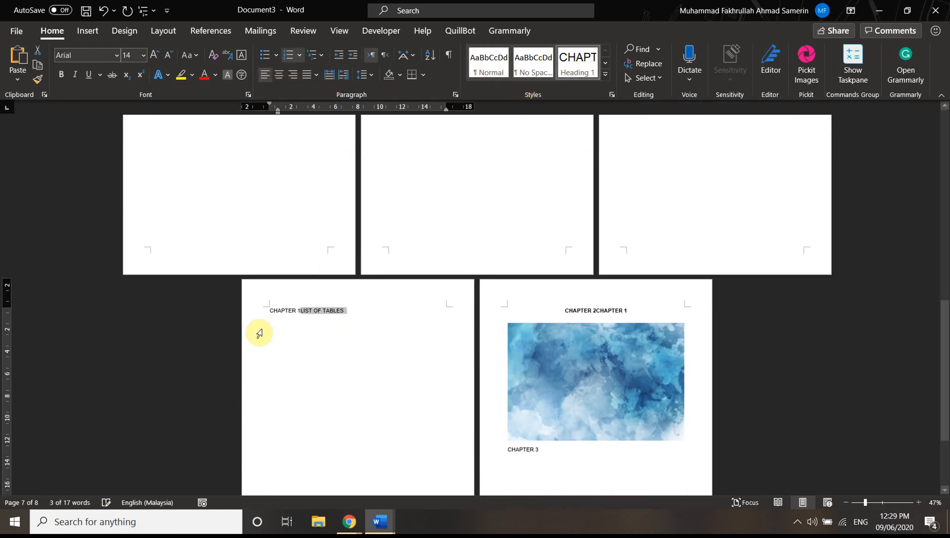
left_click_drag(297, 310, 274, 310)
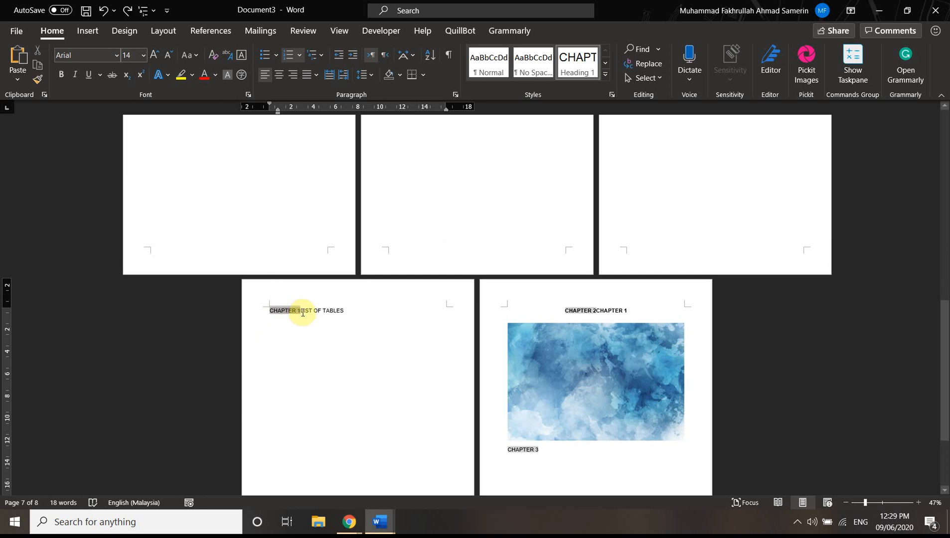
key("BackSpace")
left_click(295, 311)
left_click(279, 75)
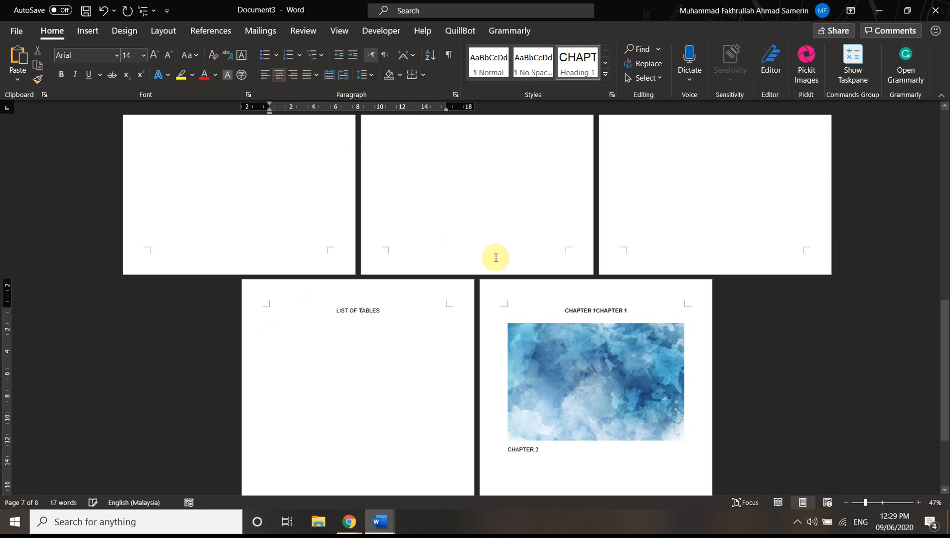
Delete the typed "CHAPTER 1" text beside the automatic chapter number, keeping an empty line between the heading and the picture
left_click(585, 313)
left_click(584, 312)
left_click(618, 312)
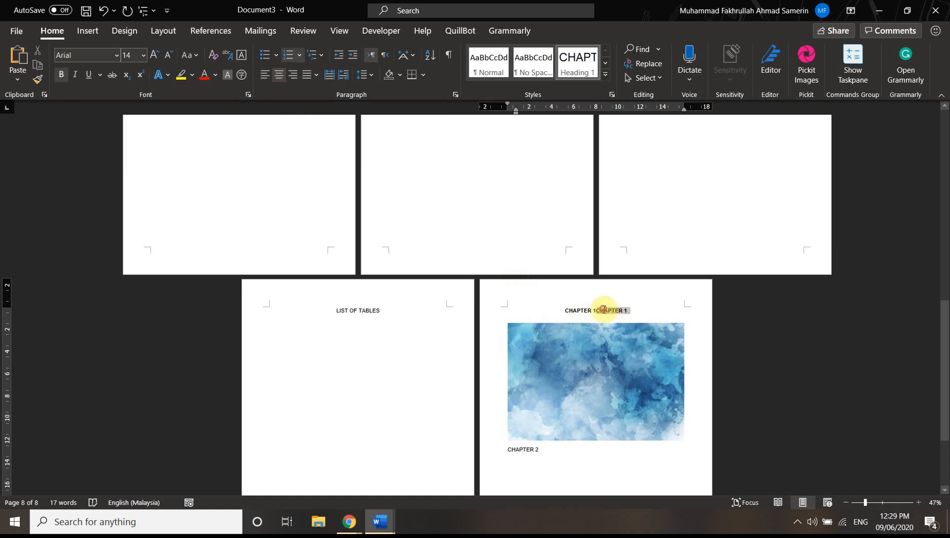
left_click(614, 309)
left_click(574, 313)
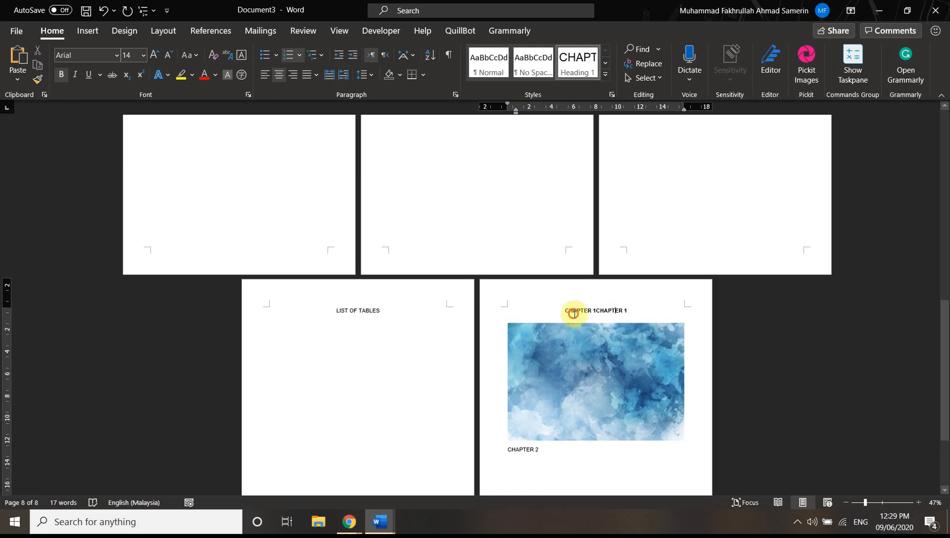
left_click(607, 312)
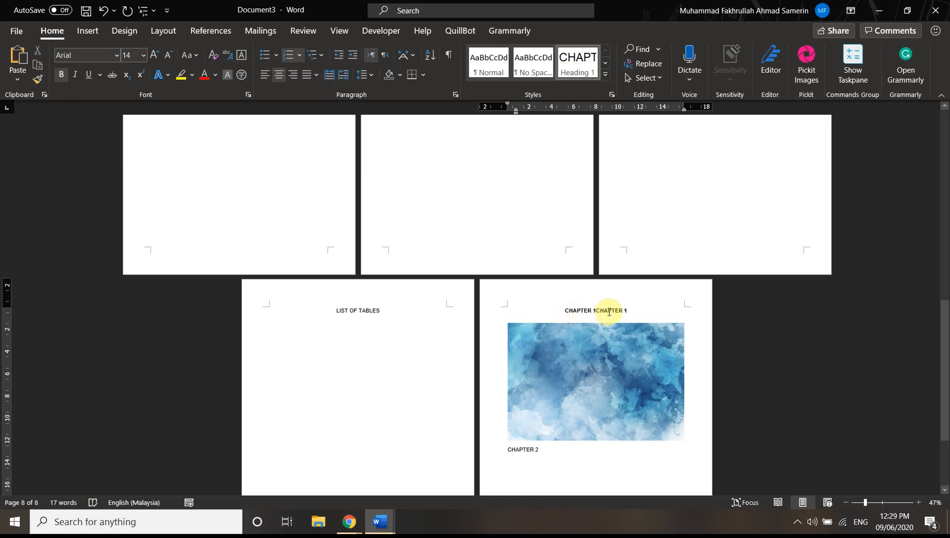
left_click(577, 311)
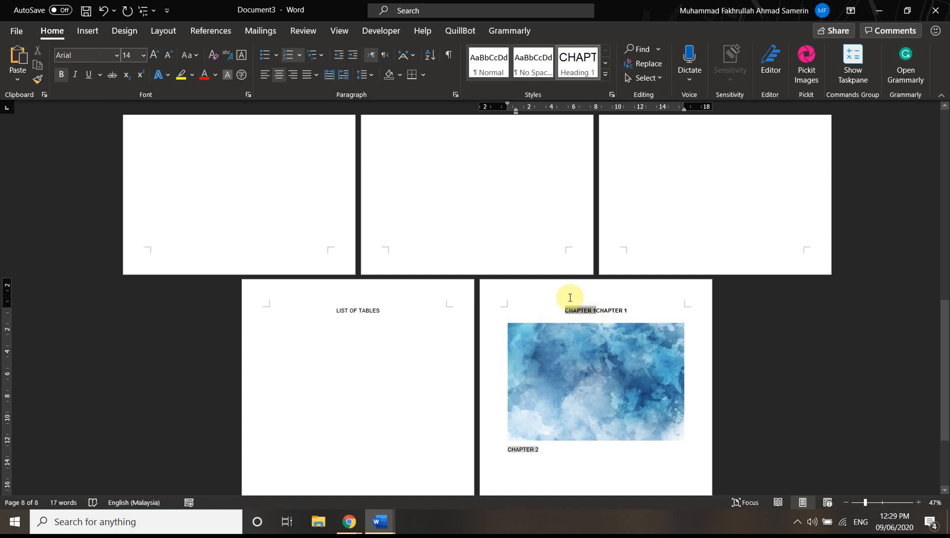
left_click(629, 316)
key("BackSpace")
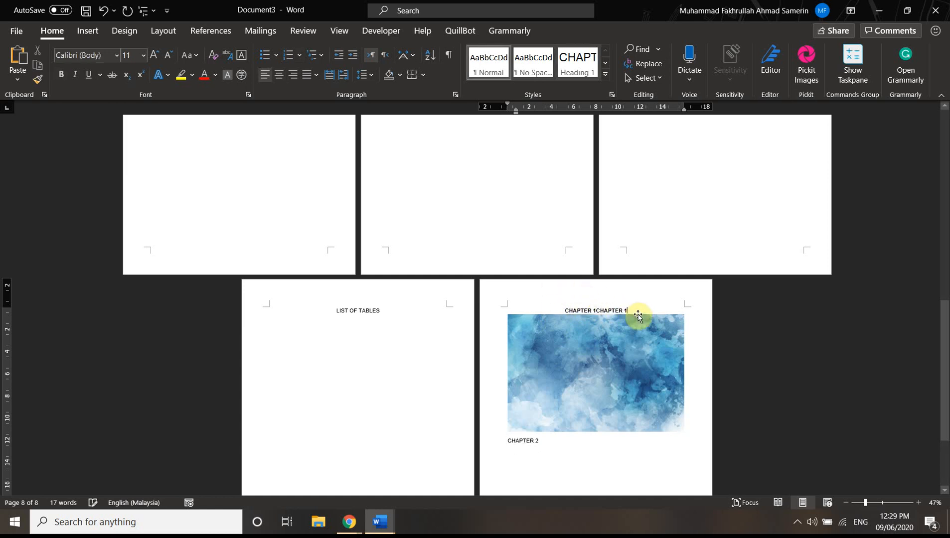
key("BackSpace")
key("BackSpace")
key("BackSpace")
key("BackSpace")
key("BackSpace")
key("BackSpace")
key("BackSpace")
key("BackSpace")
key("BackSpace")
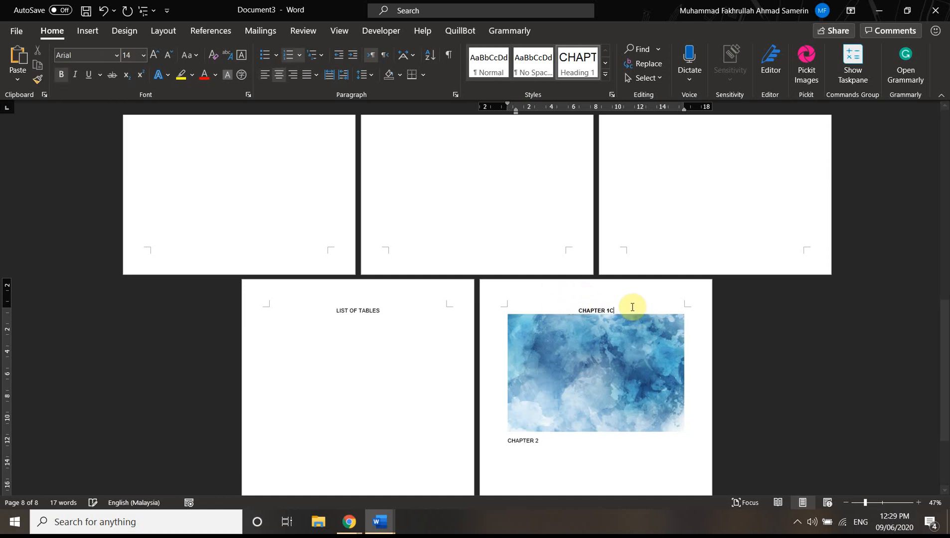
key("Return")
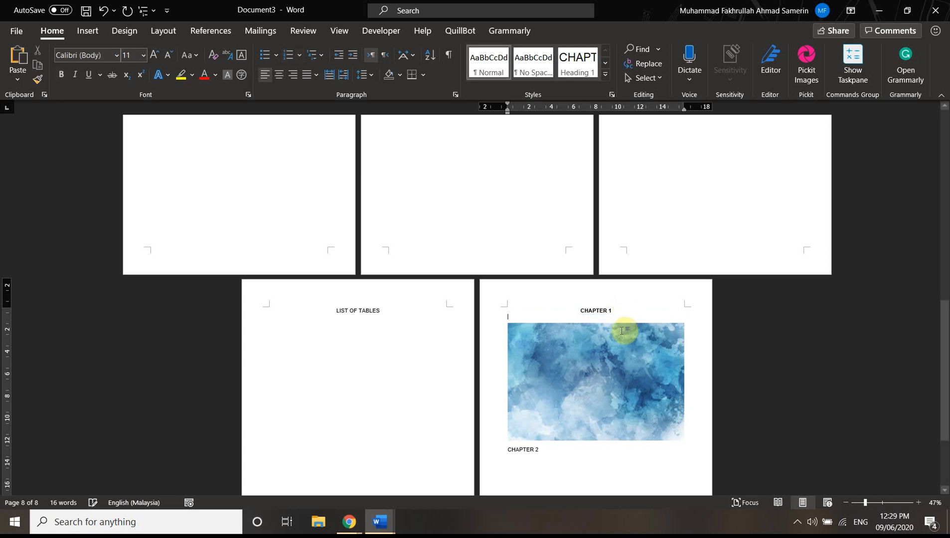
Insert the caption "Figure 1.1 DFSSD" below the picture, including the chapter number from Heading 1 with a period separator
scroll(598, 324, "down", 2)
scroll(469, 429, "up", 4)
scroll(616, 425, "down", 5)
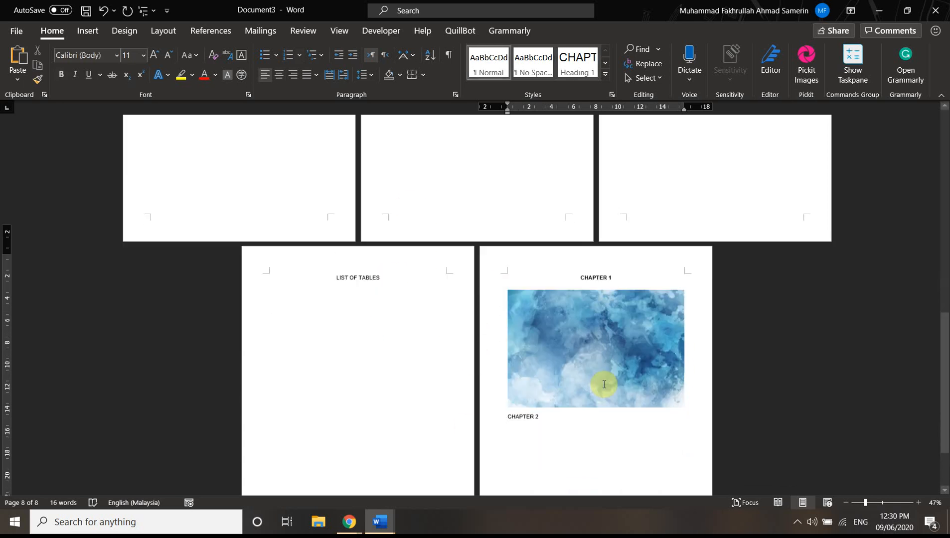
left_click(579, 322)
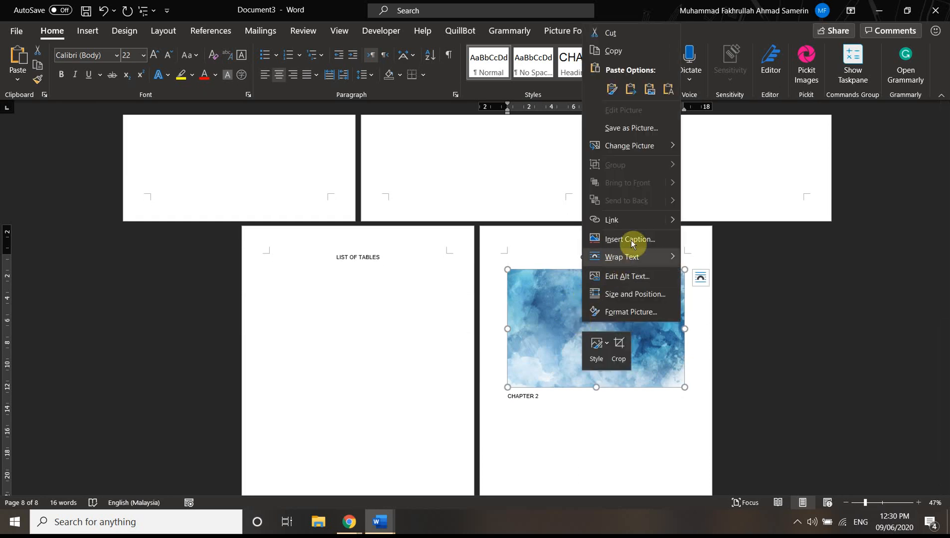
left_click(635, 240)
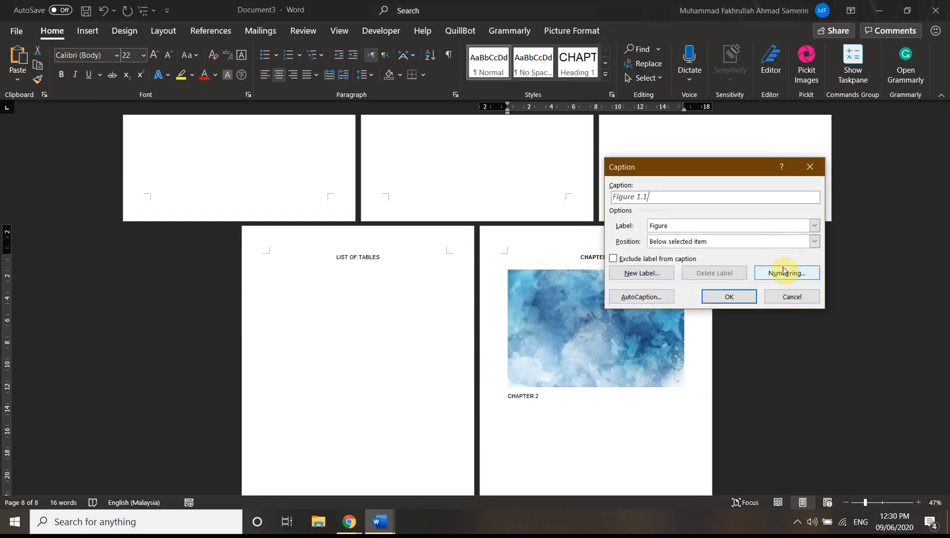
left_click(785, 273)
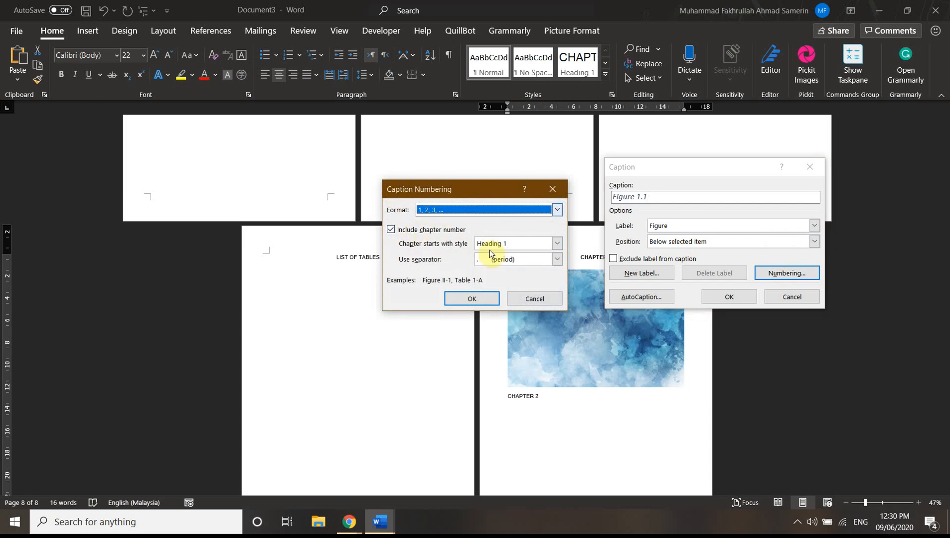
left_click(471, 298)
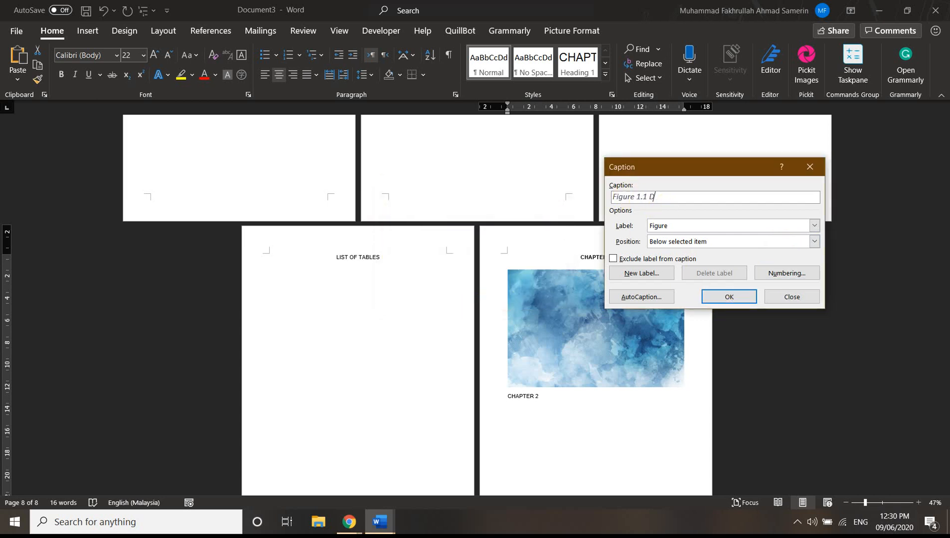
left_click(728, 298)
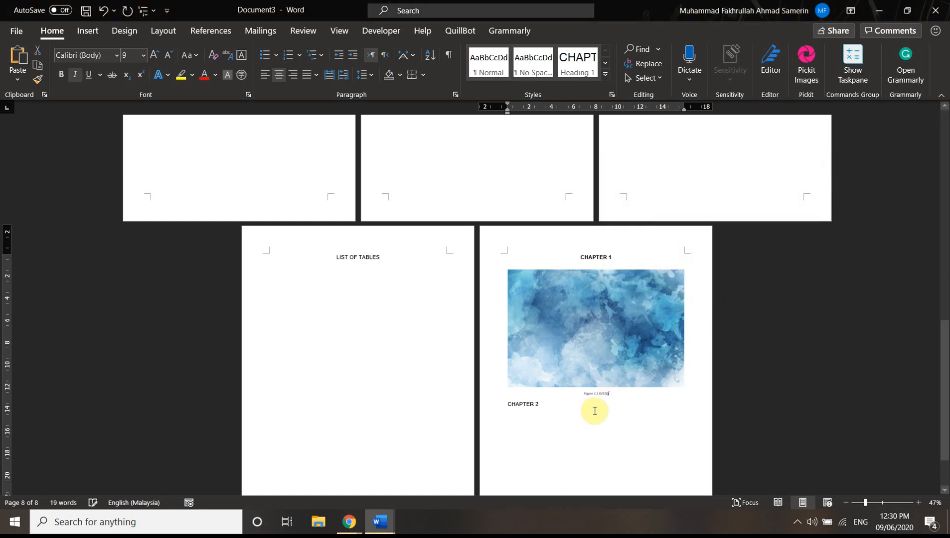
Copy the Chapter 1 picture and paste it on a new line below the CHAPTER 2 heading
left_click(877, 502)
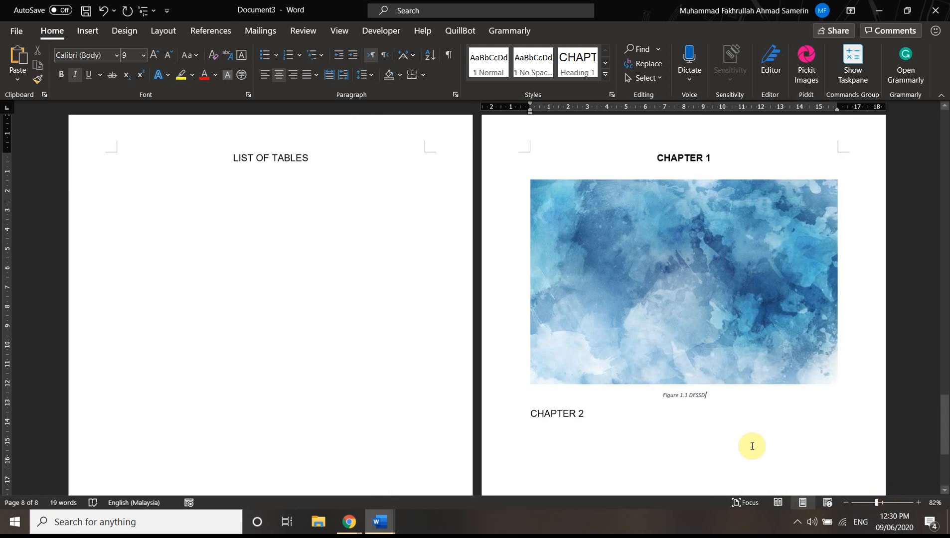
left_click(885, 502)
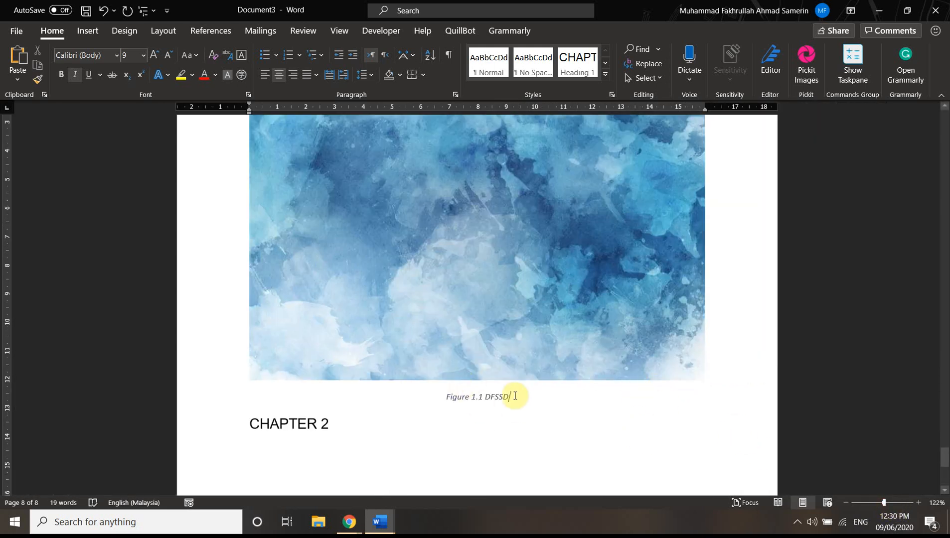
scroll(513, 409, "up", 5)
scroll(508, 307, "down", 6)
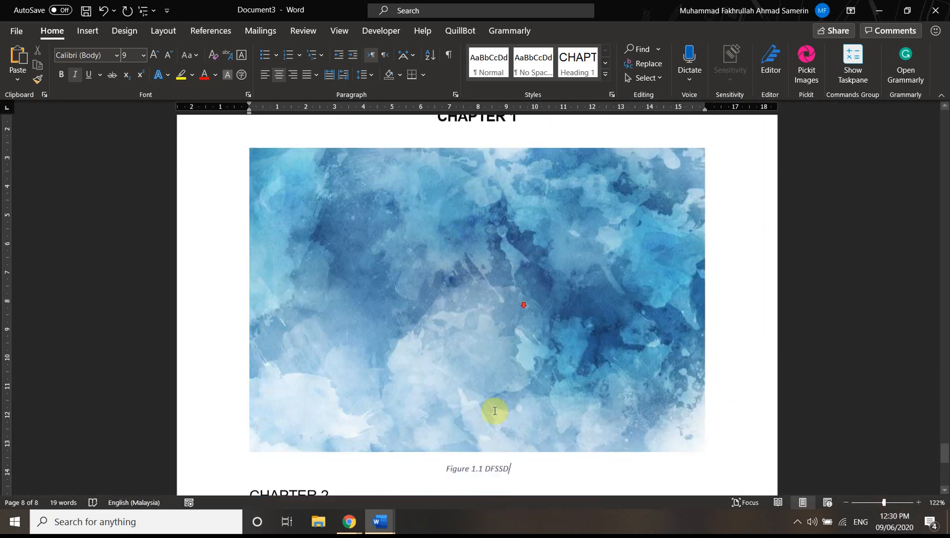
scroll(481, 350, "up", 2)
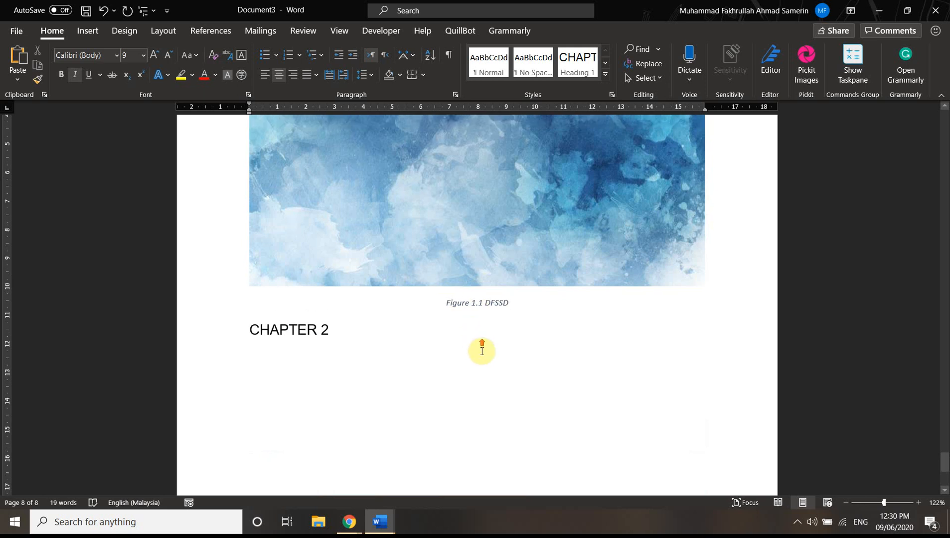
left_click(458, 276)
key("ctrl+c")
scroll(426, 327, "down", 4)
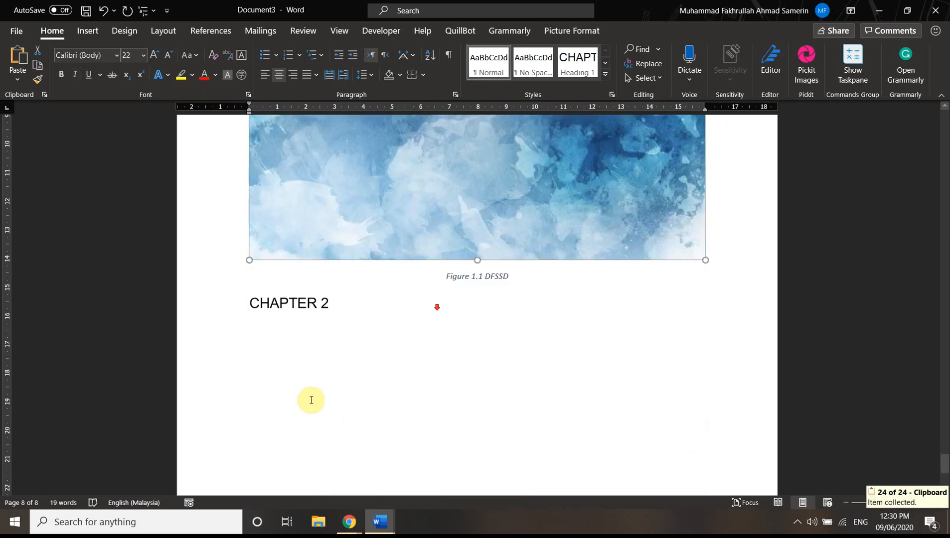
left_click(310, 303)
left_click(354, 252)
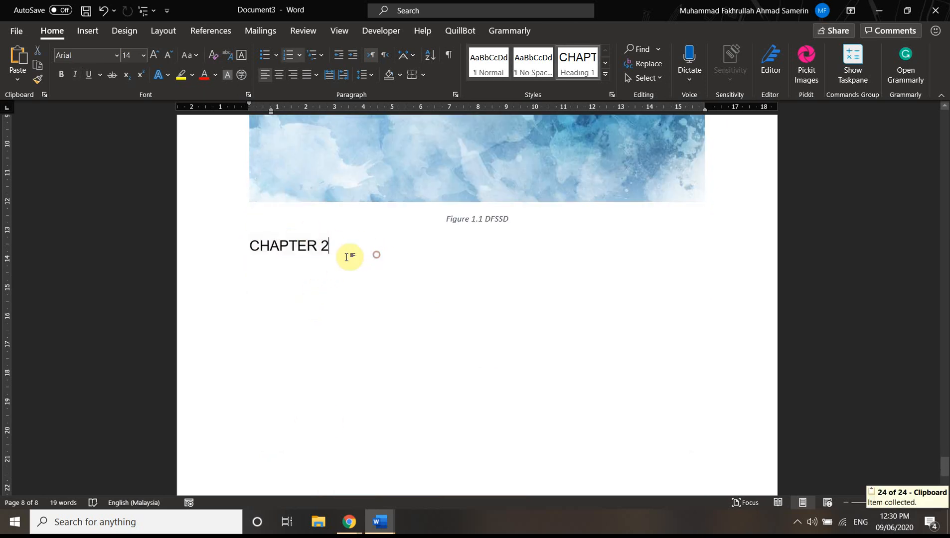
key("Return")
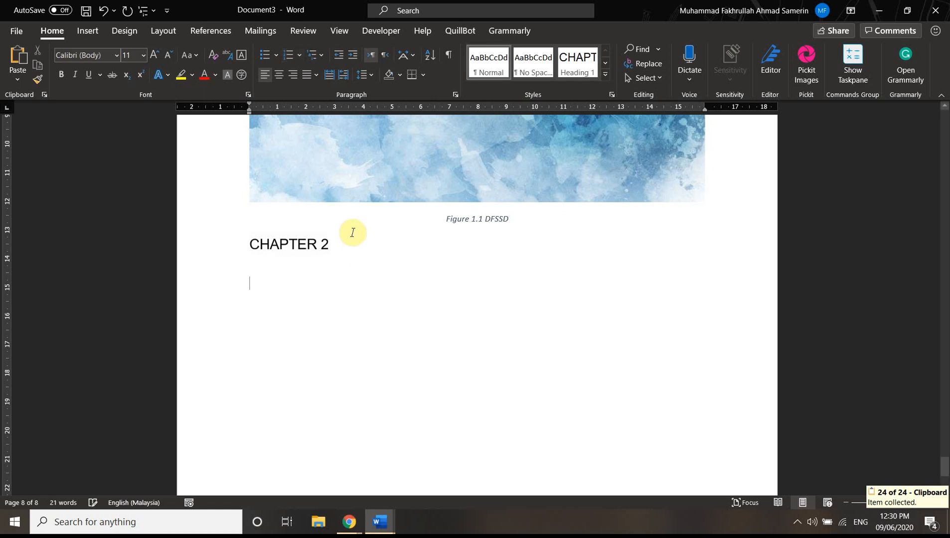
key("ctrl+v")
Insert the caption "Figure 2.1 DSFDSSDF" below the pasted picture in Chapter 2
scroll(479, 362, "down", 3)
right_click(486, 251)
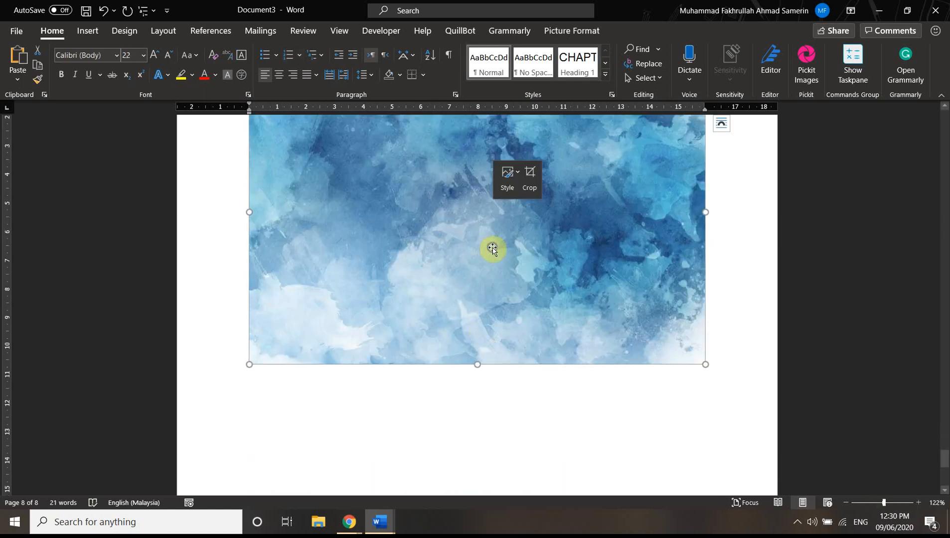
left_click(540, 424)
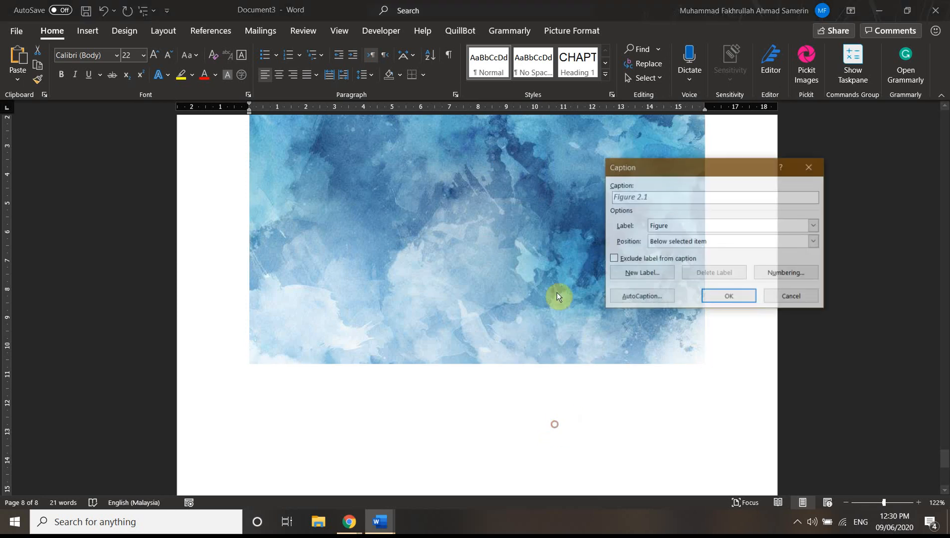
type("DSFDSSDF")
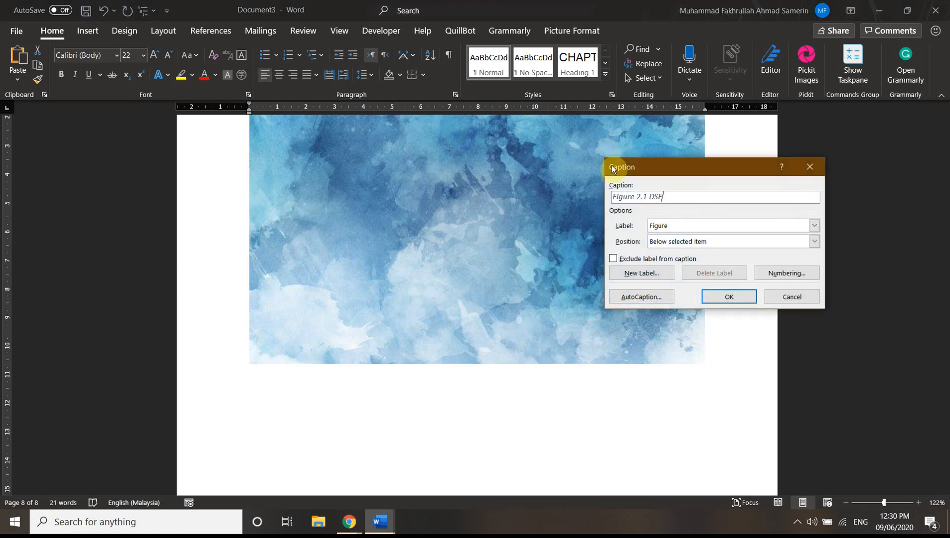
left_click(722, 297)
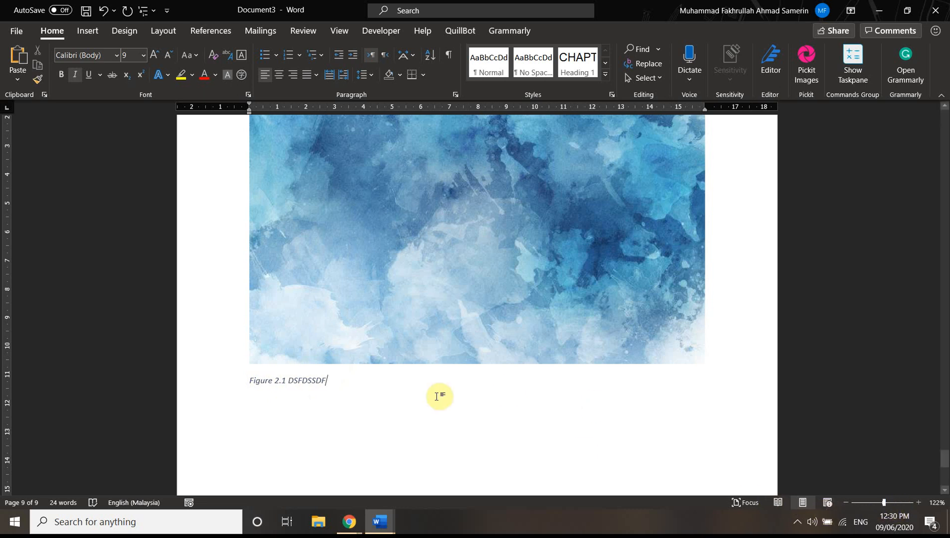
Add a new line reading "Introduction" between the CHAPTER 1 heading and its picture
scroll(388, 262, "up", 5)
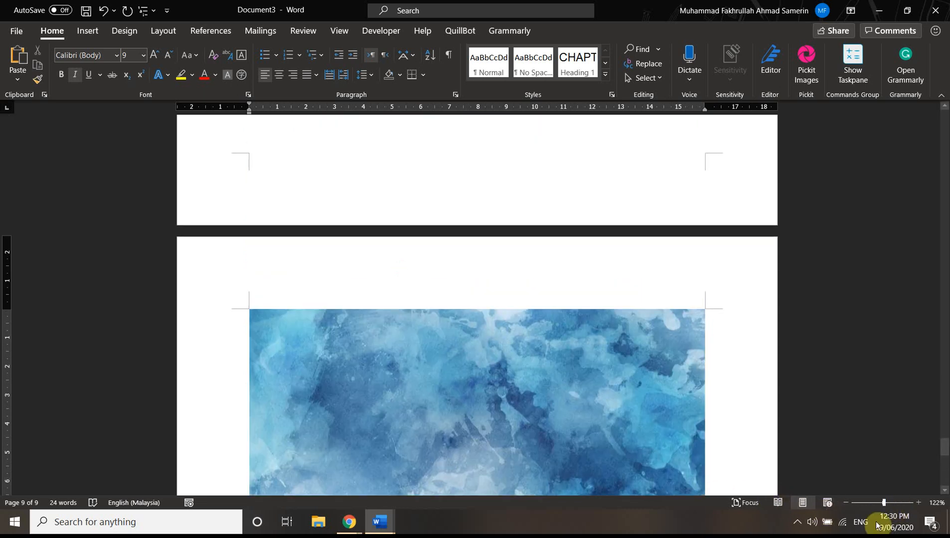
left_click(859, 502)
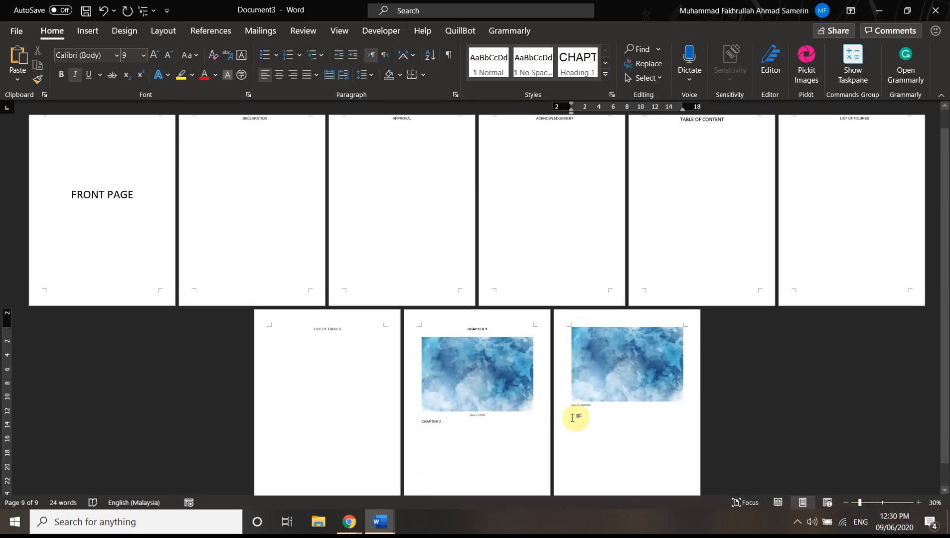
left_click(496, 326)
key("Return")
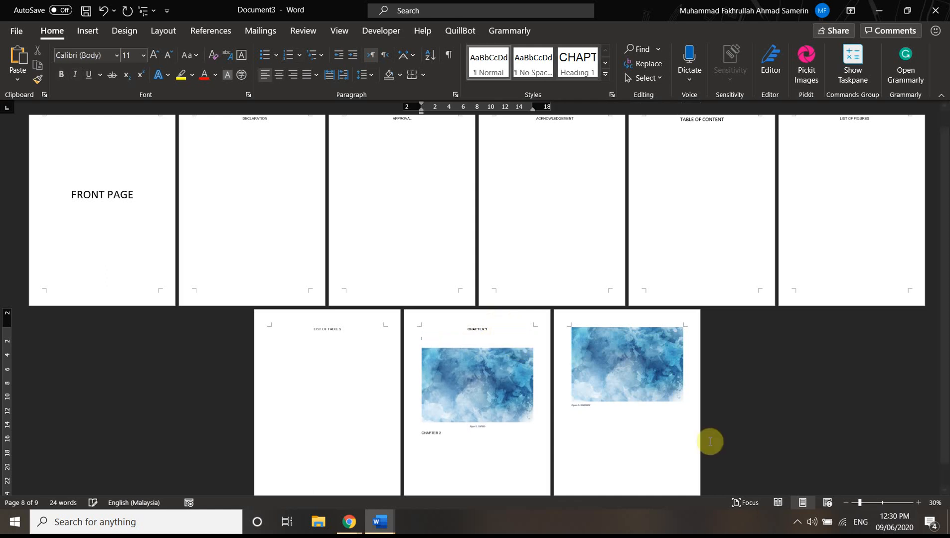
left_click(876, 504)
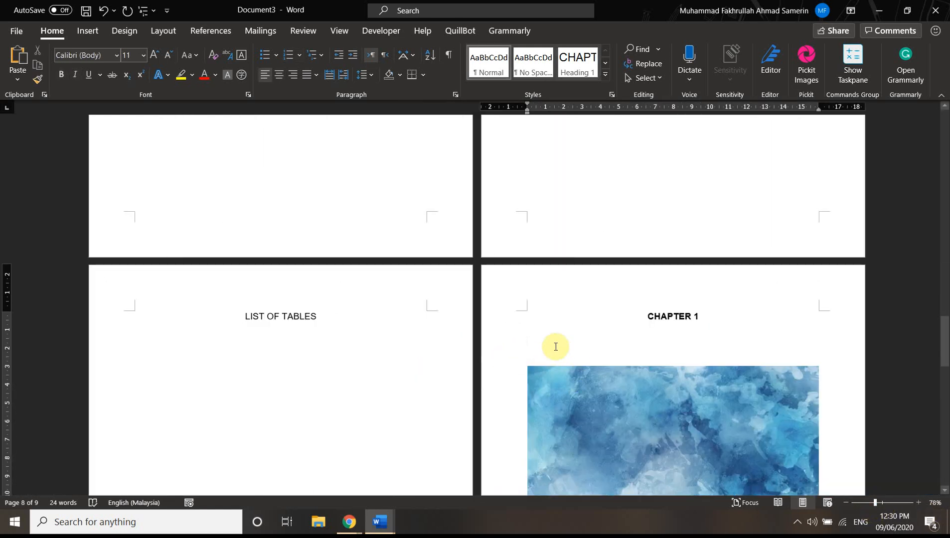
type("i")
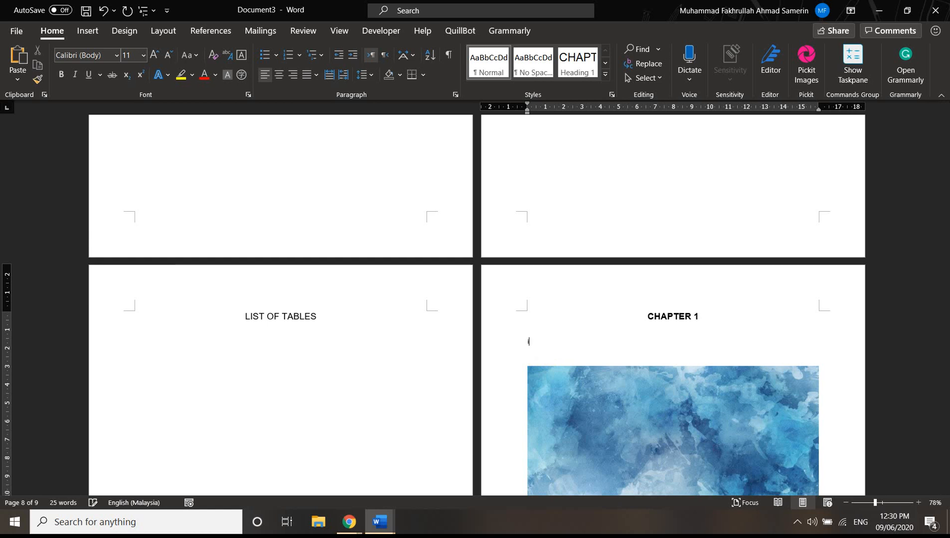
type("ion")
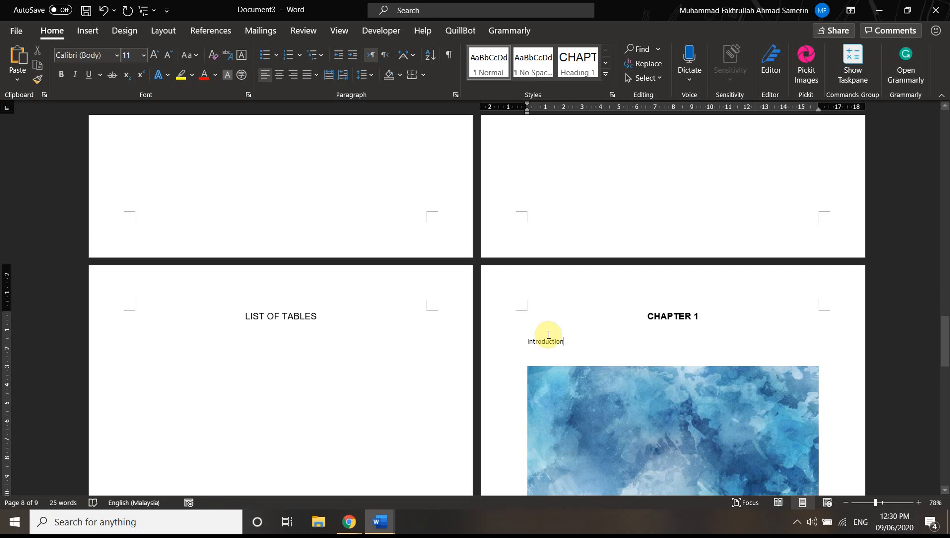
Apply the Heading 2 style to the "Introduction" line under CHAPTER 1
left_click_drag(566, 341, 519, 341)
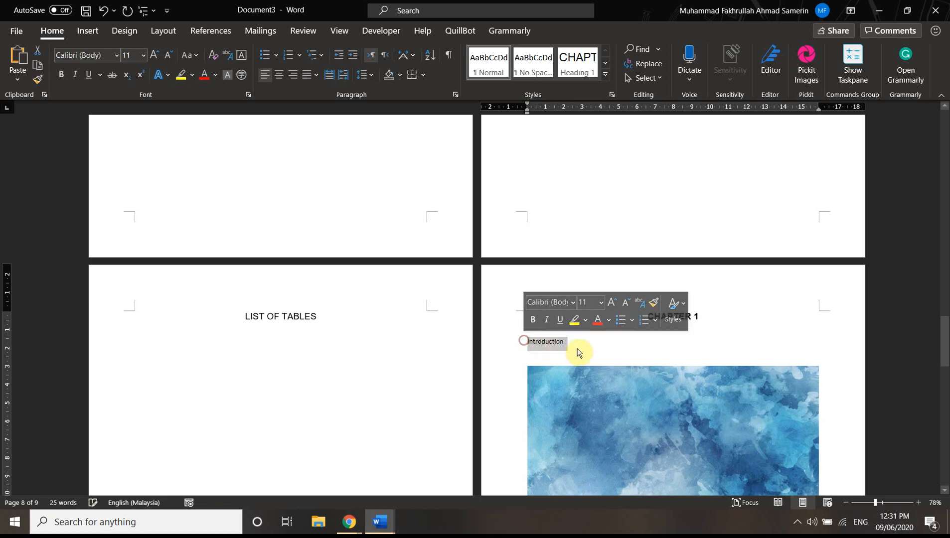
left_click(606, 63)
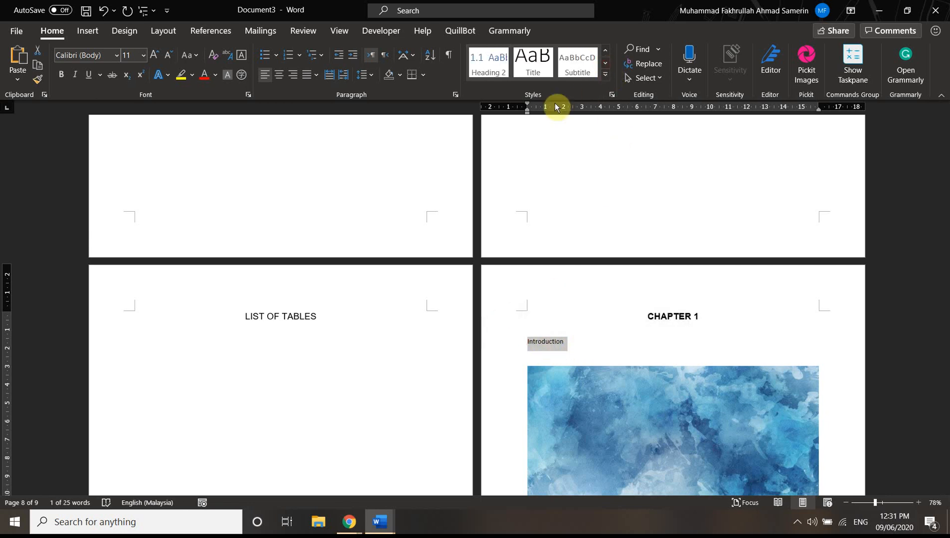
left_click(477, 66)
right_click(490, 62)
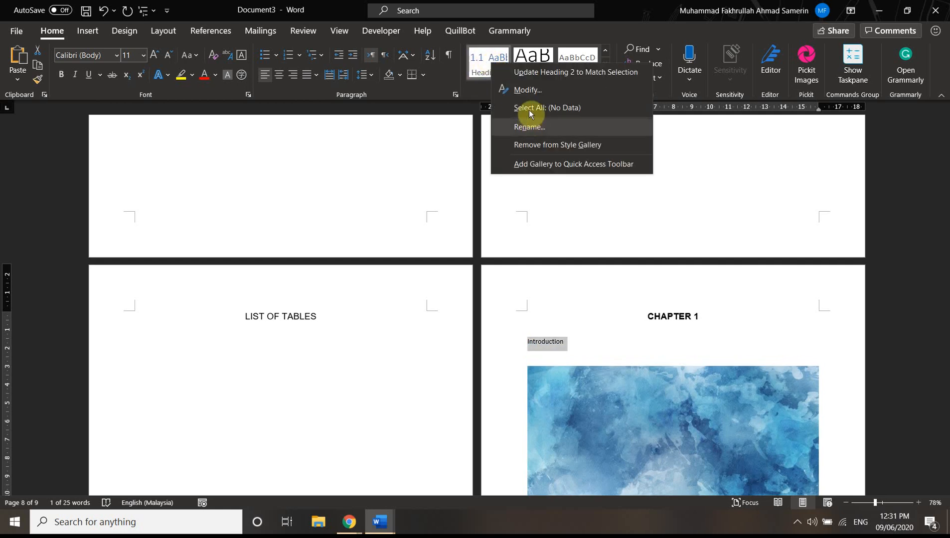
left_click(482, 80)
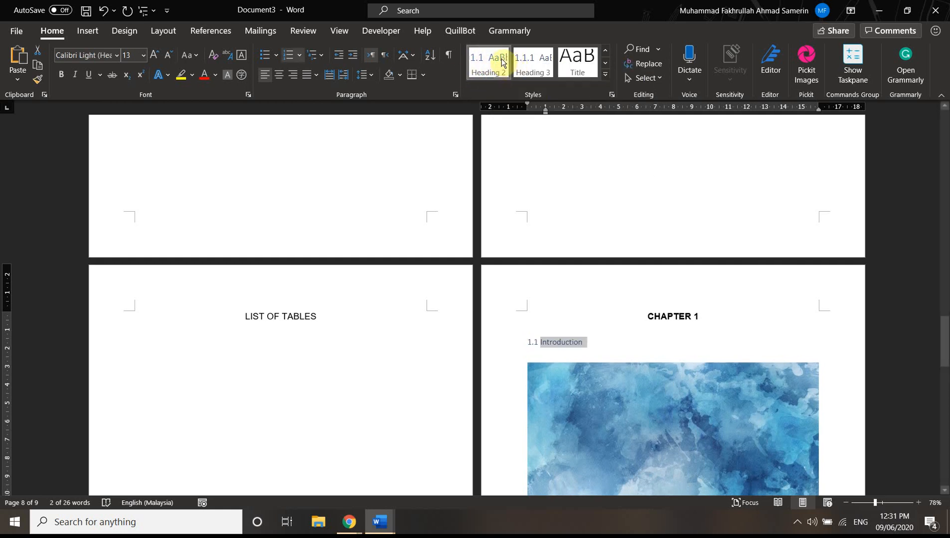
Modify the Heading 2 style to Arial, size 12, bold, with black text
right_click(501, 60)
left_click(554, 85)
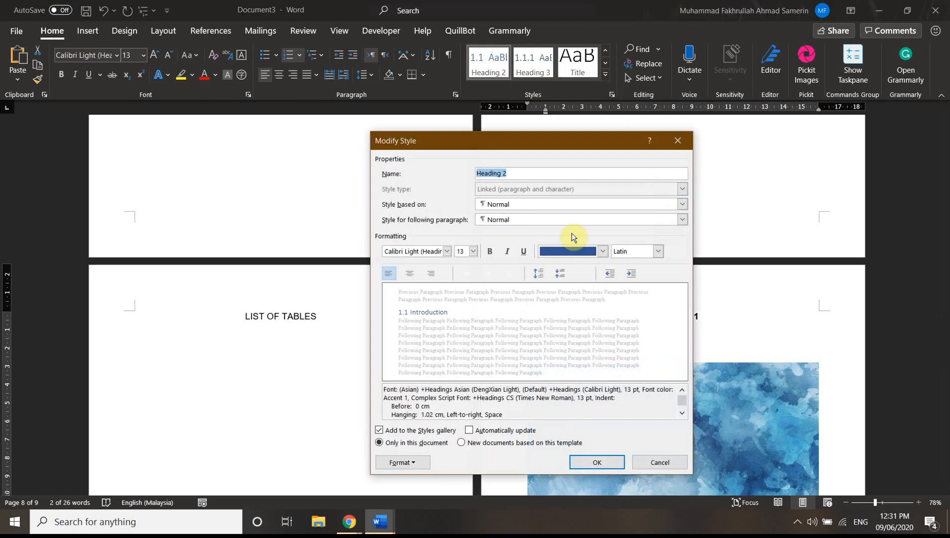
left_click(562, 250)
left_click(554, 303)
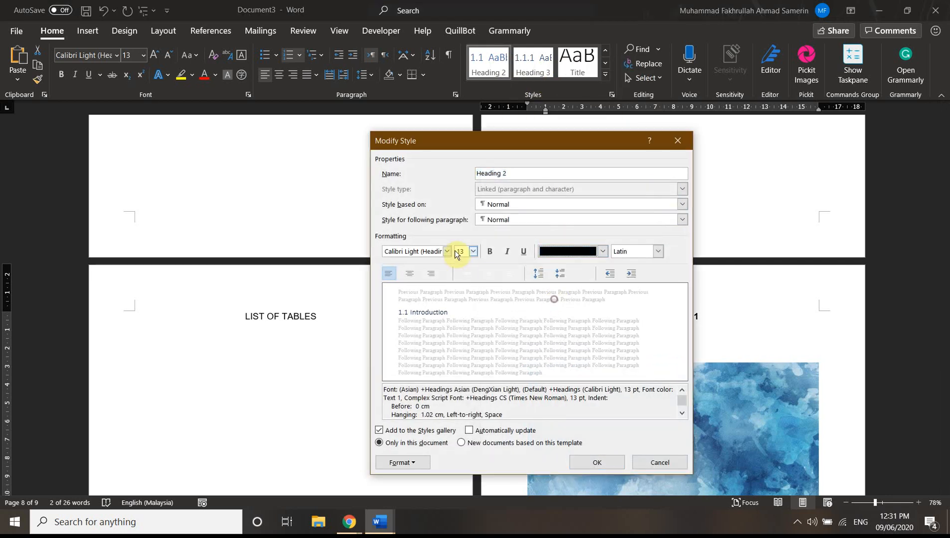
left_click(447, 251)
left_click(412, 348)
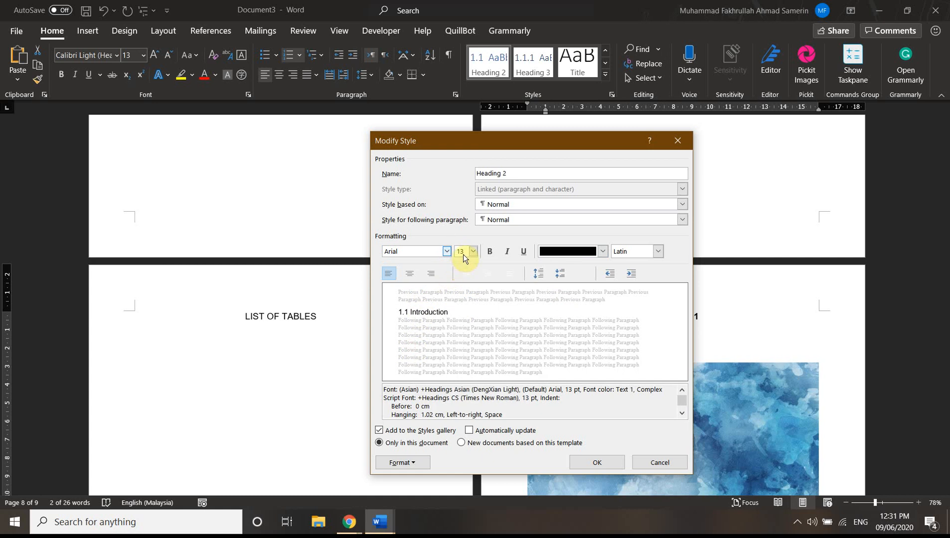
left_click(471, 253)
left_click(463, 303)
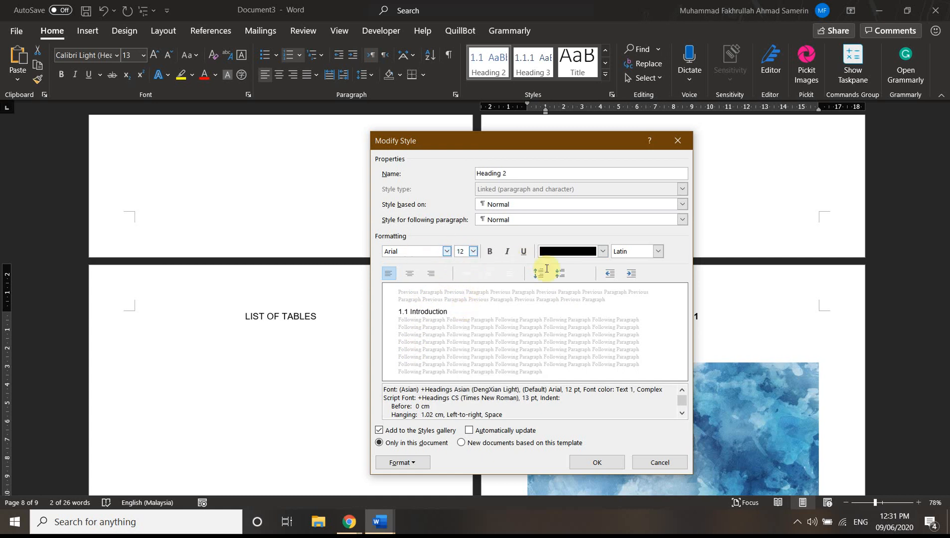
left_click(490, 251)
left_click(597, 463)
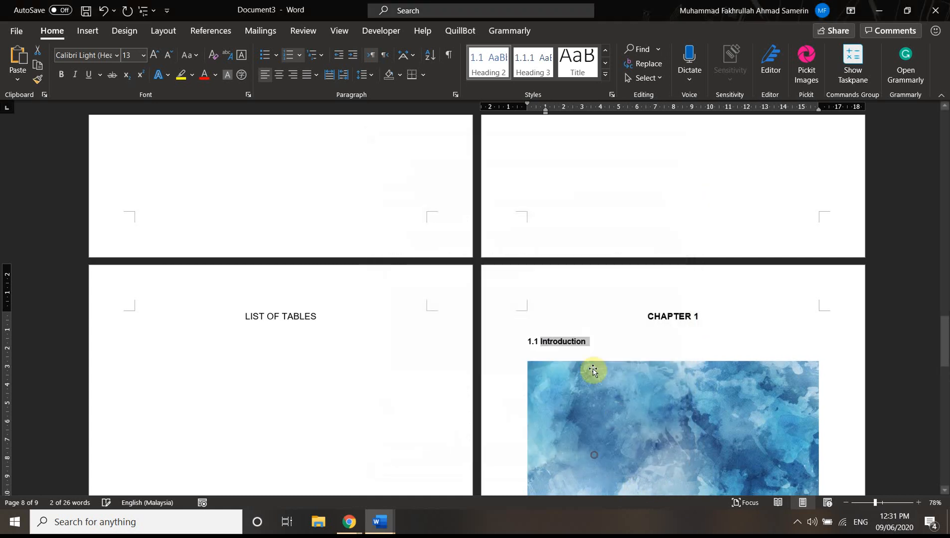
Add an "Objective" line below the Introduction heading and apply the Heading 2 style to it
left_click(597, 347)
scroll(601, 346, "down", 3)
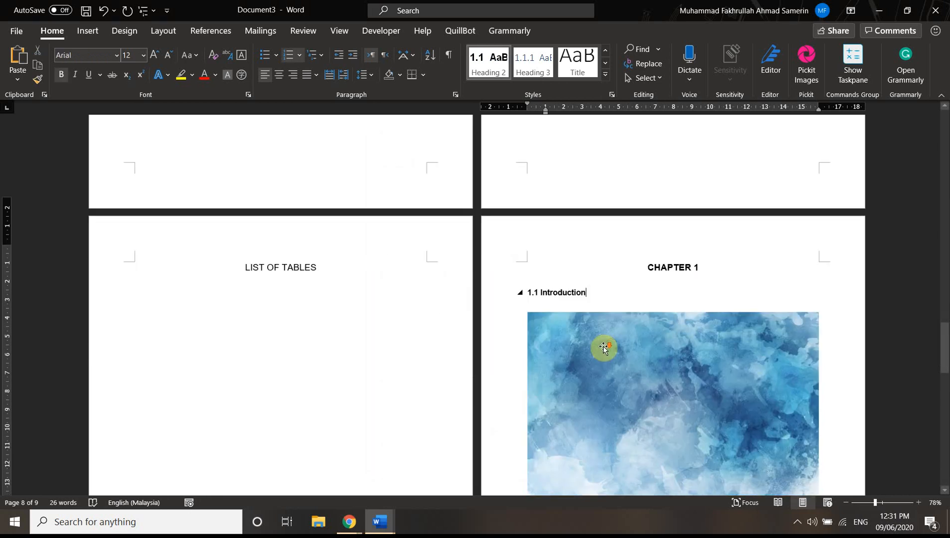
key("Return")
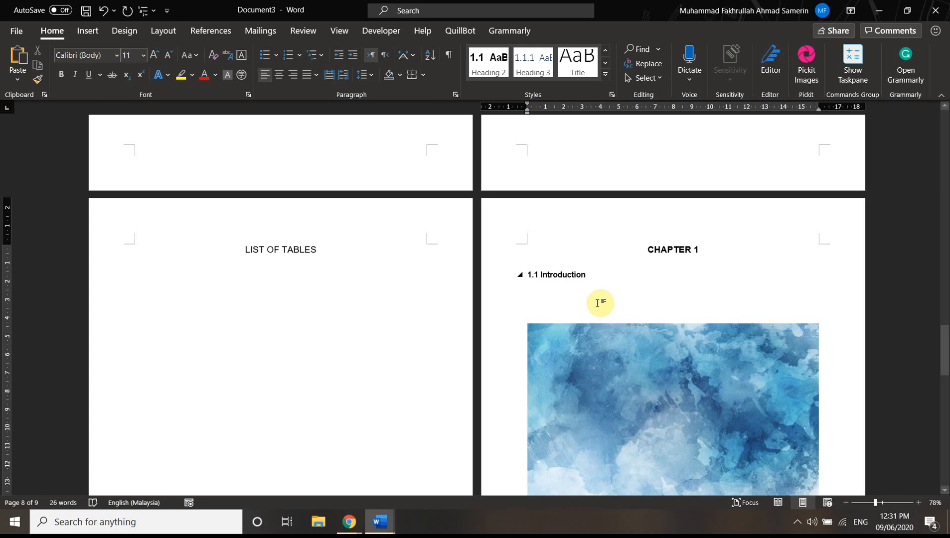
type("Objective")
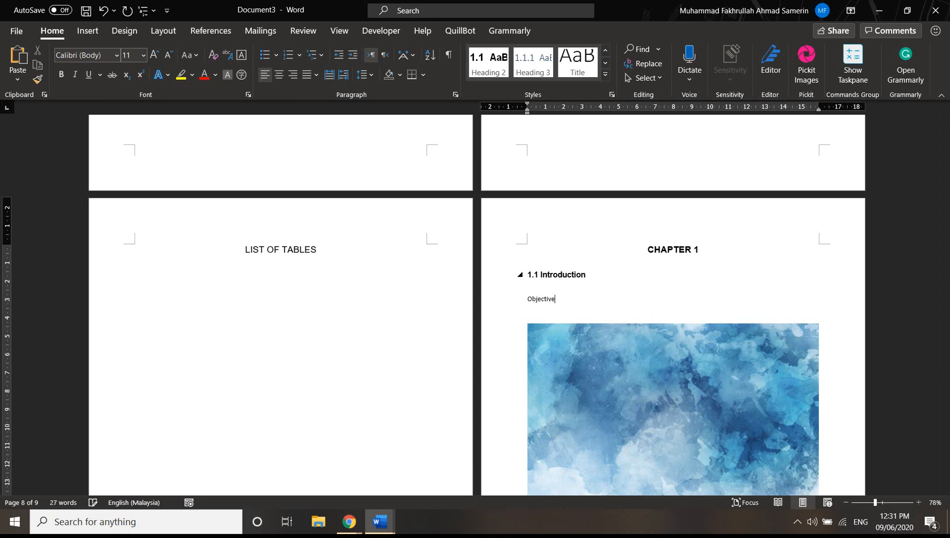
left_click_drag(556, 299, 525, 298)
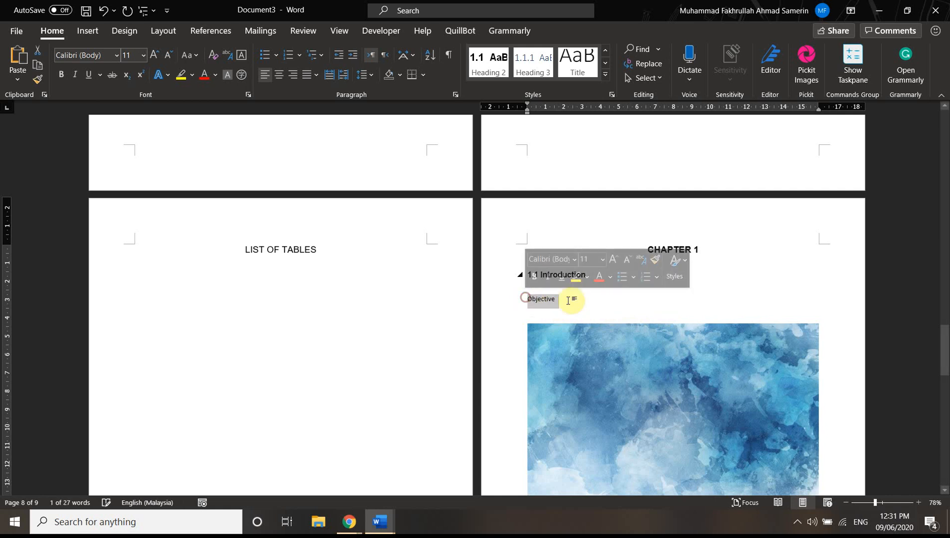
left_click(488, 64)
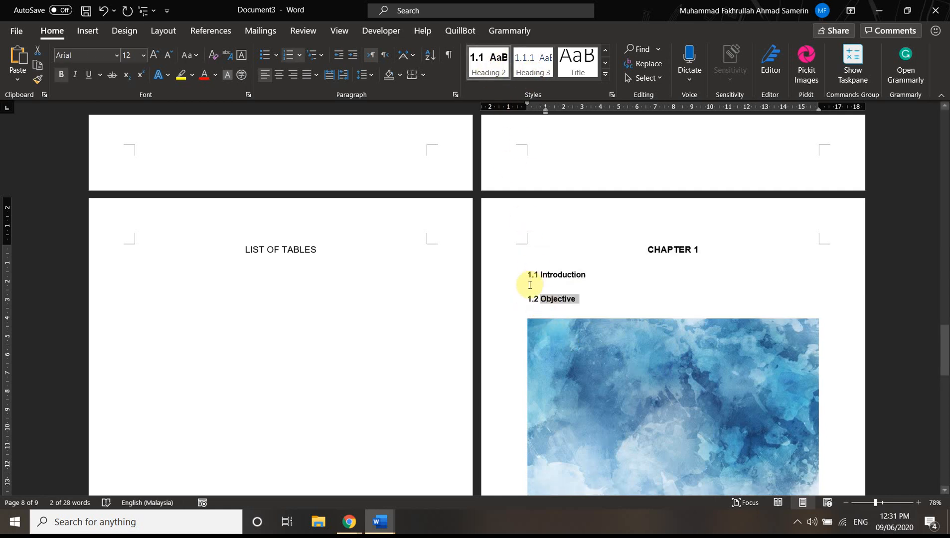
Add an empty line below the Objective heading and modify the Heading 3 style to Arial, bold, with black text
left_click(591, 299)
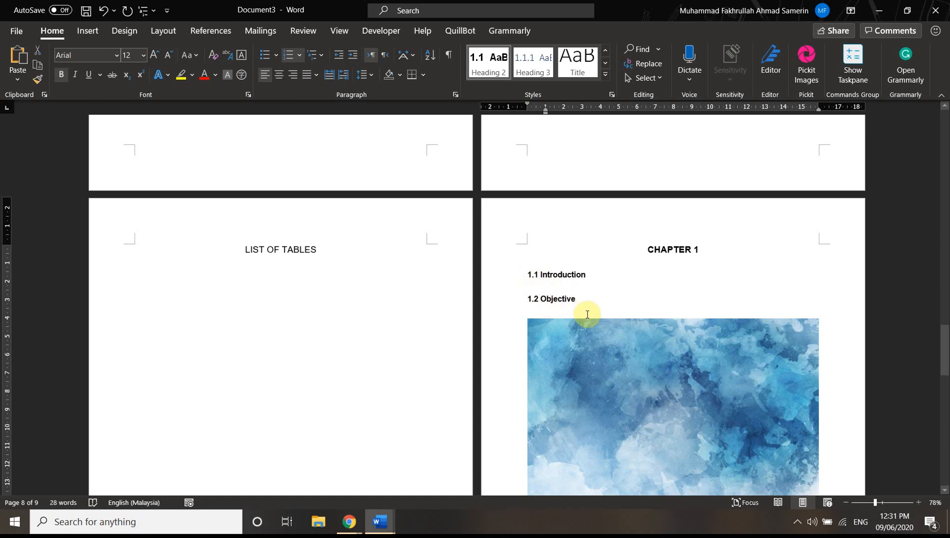
key("Return")
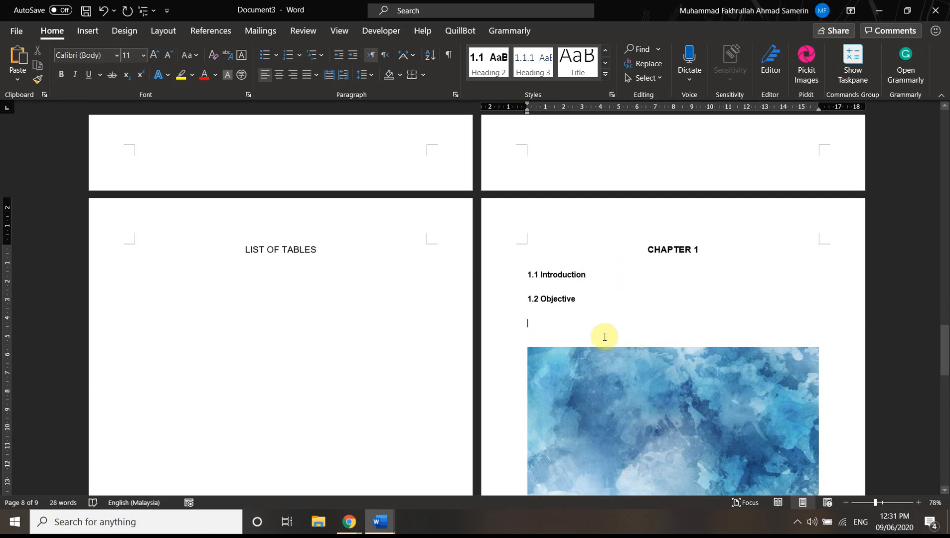
right_click(530, 69)
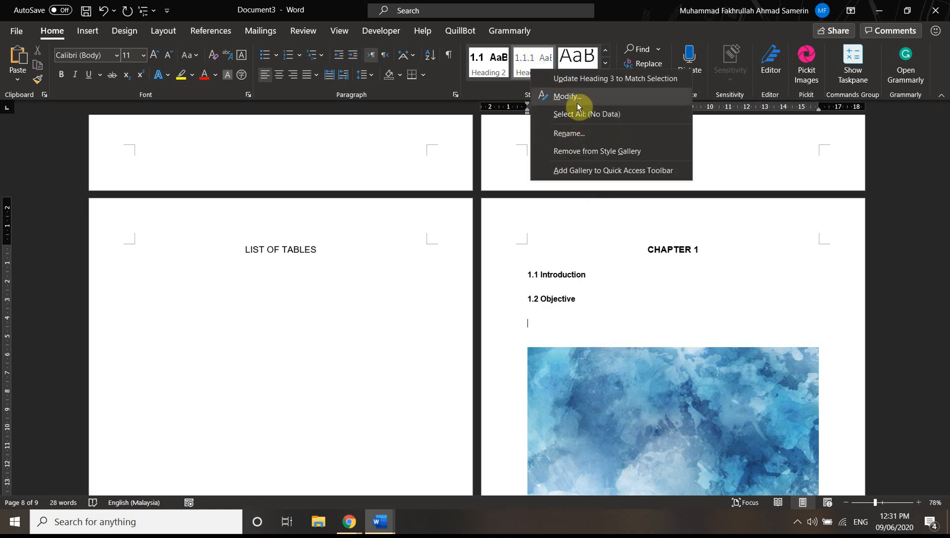
left_click(562, 95)
left_click(548, 256)
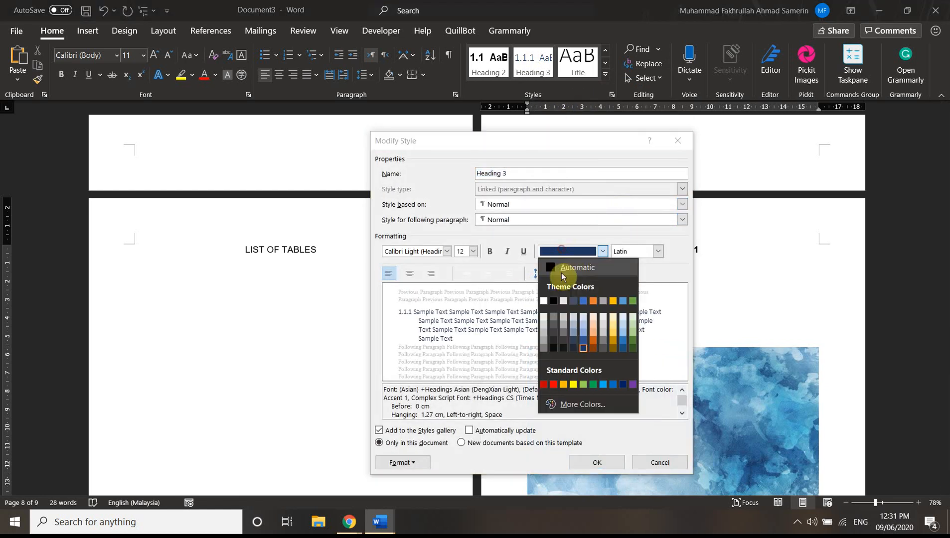
left_click(557, 299)
left_click(446, 251)
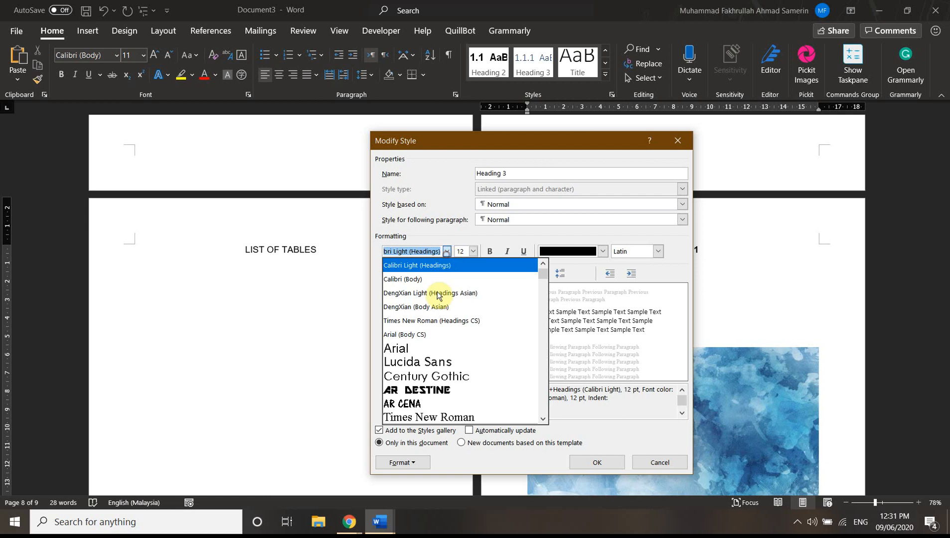
left_click(415, 345)
left_click(490, 253)
left_click(600, 461)
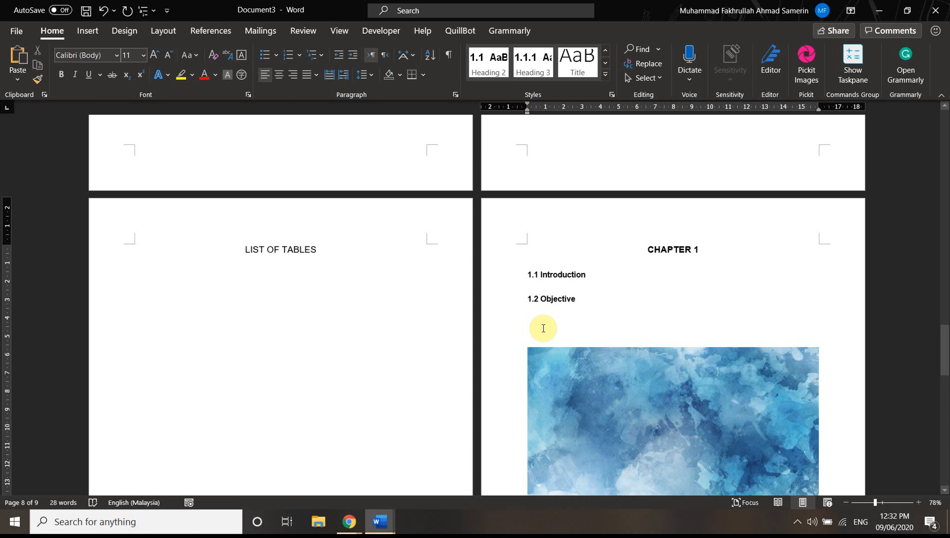
Enter "Objective 1" on the empty line between the 1.2 Objective heading and the picture
left_click(543, 329)
type("ob")
key("BackSpace")
type("Obej")
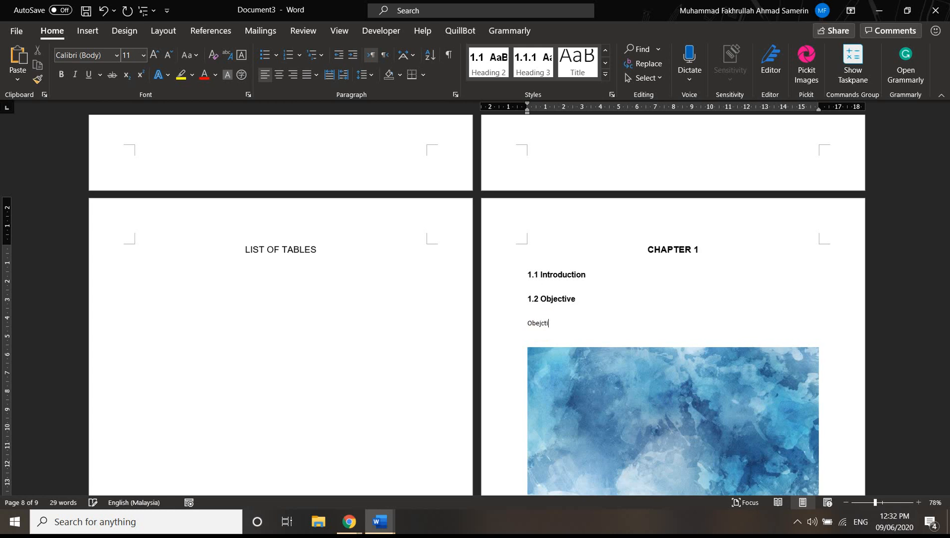
left_click(541, 324)
key("BackSpace")
key("BackSpace")
key("BackSpace")
key("BackSpace")
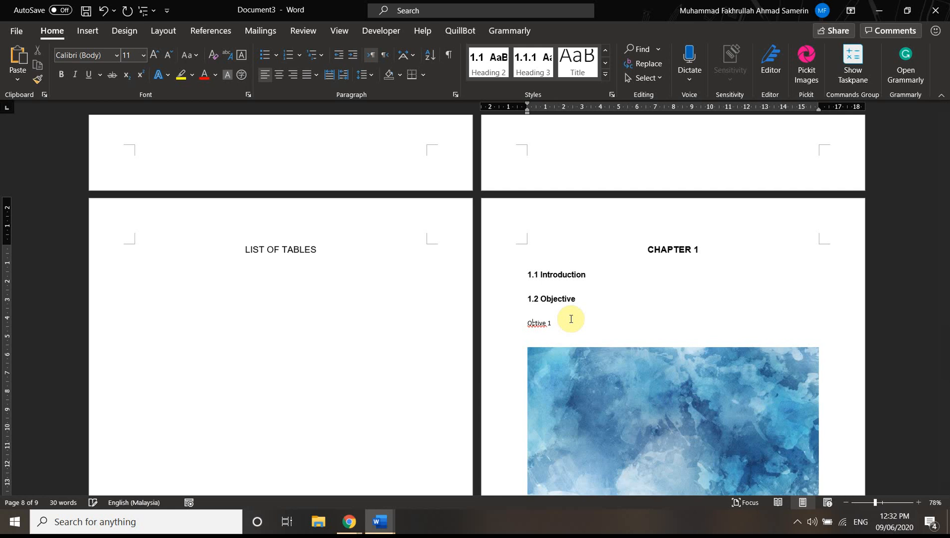
type("bje")
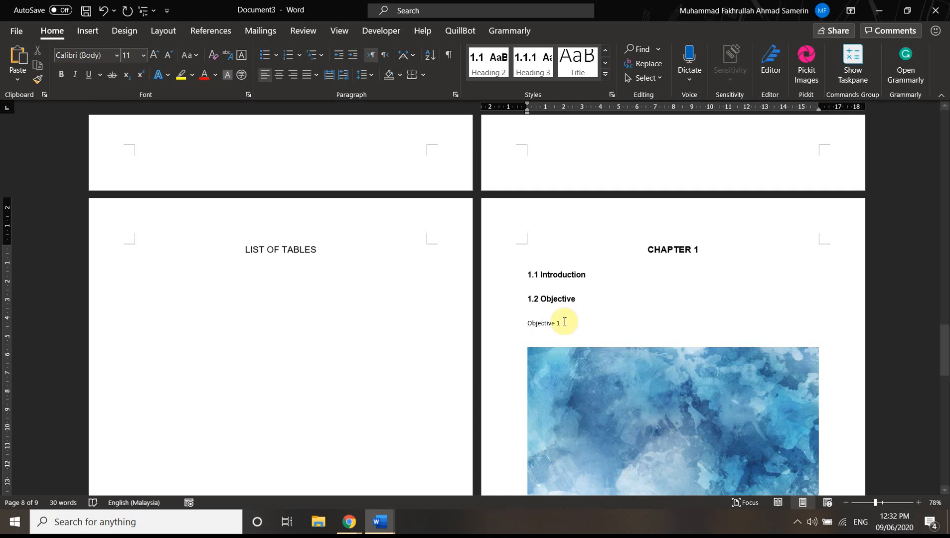
Apply the Heading 3 style to the "Objective 1" line and add a line reading "ghjghs" below it
left_click_drag(563, 323, 528, 323)
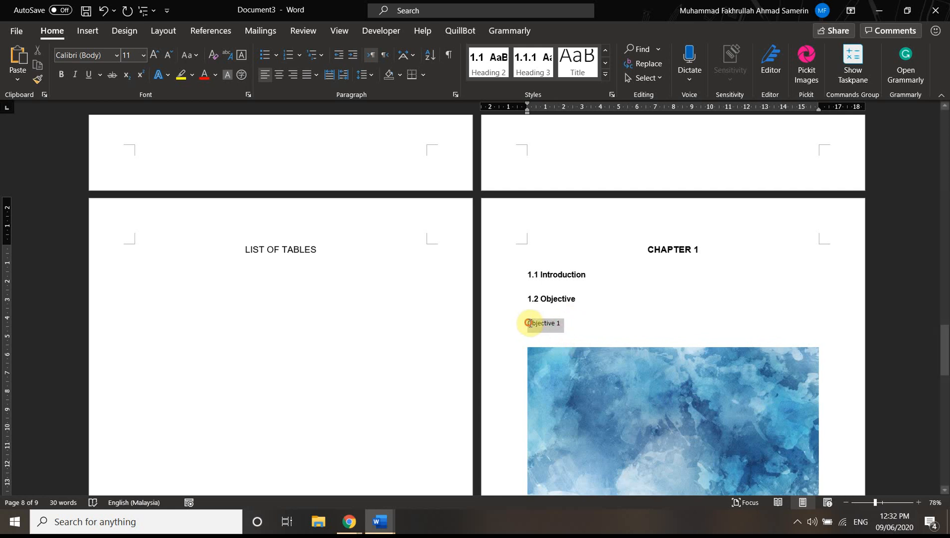
left_click(531, 62)
left_click(596, 326)
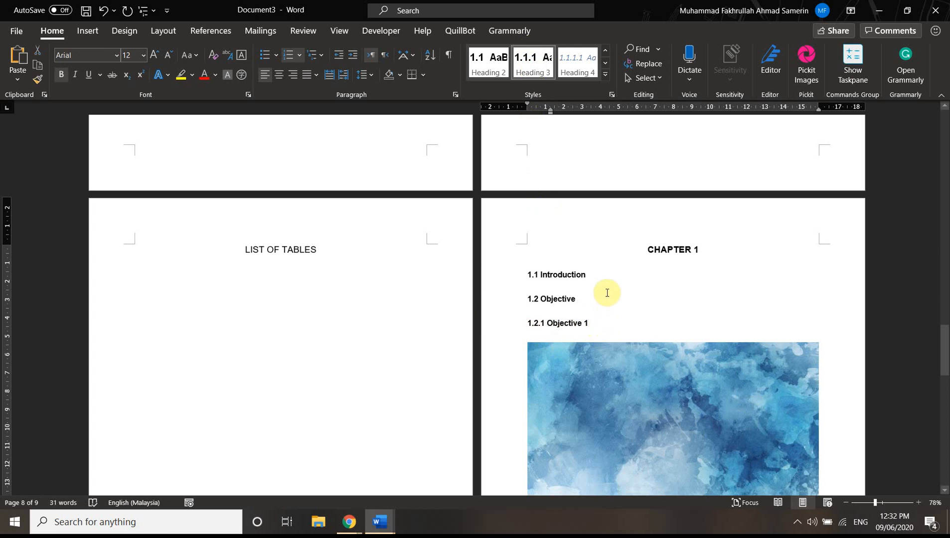
key("Return")
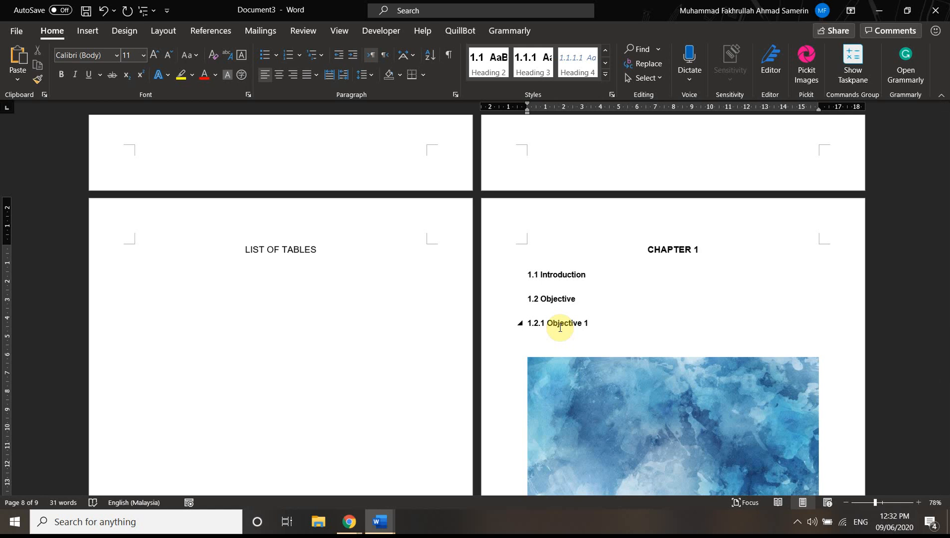
type("ghjghs")
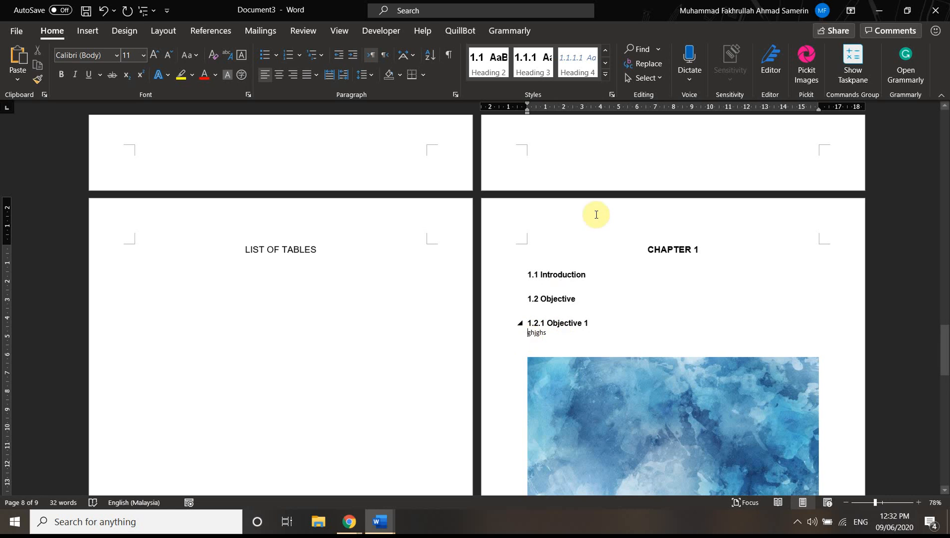
Modify the Heading 4 style to Arial, size 12, bold, not italic, with black text, and apply it to the "ghjghs" line
right_click(576, 60)
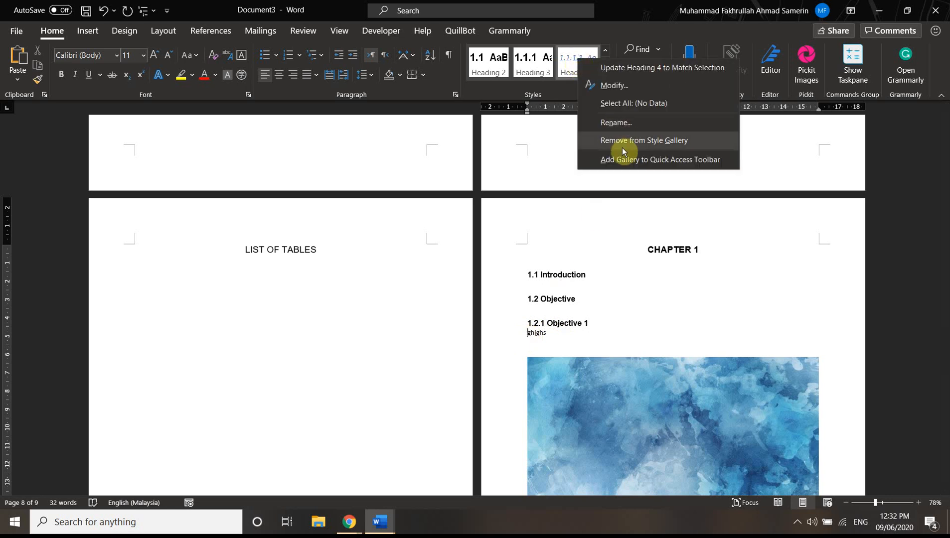
left_click(629, 93)
left_click(558, 251)
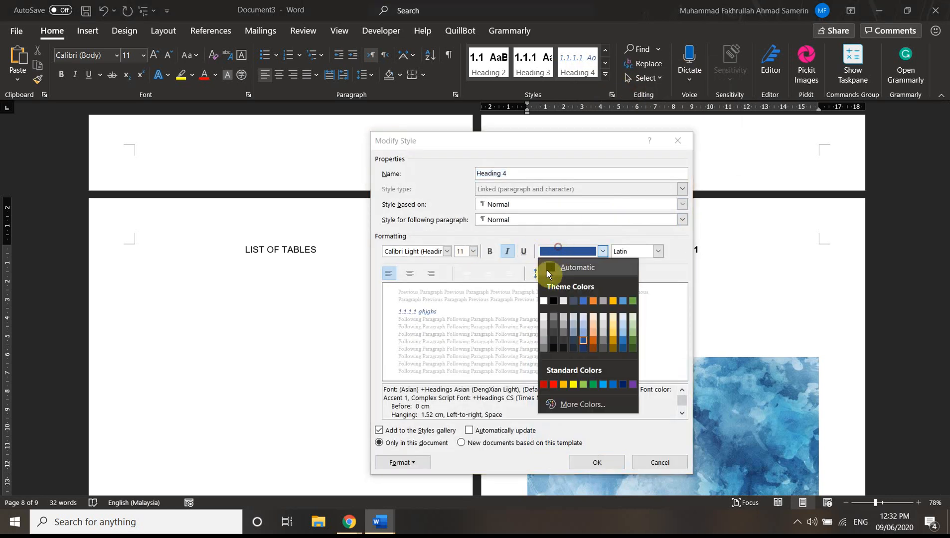
left_click(553, 298)
left_click(473, 252)
left_click(459, 304)
left_click(447, 251)
left_click(408, 347)
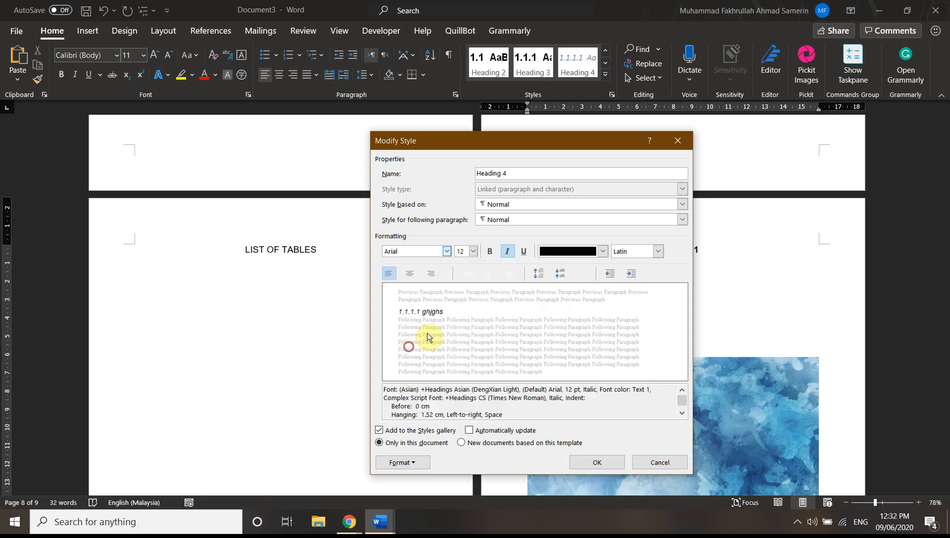
left_click(491, 252)
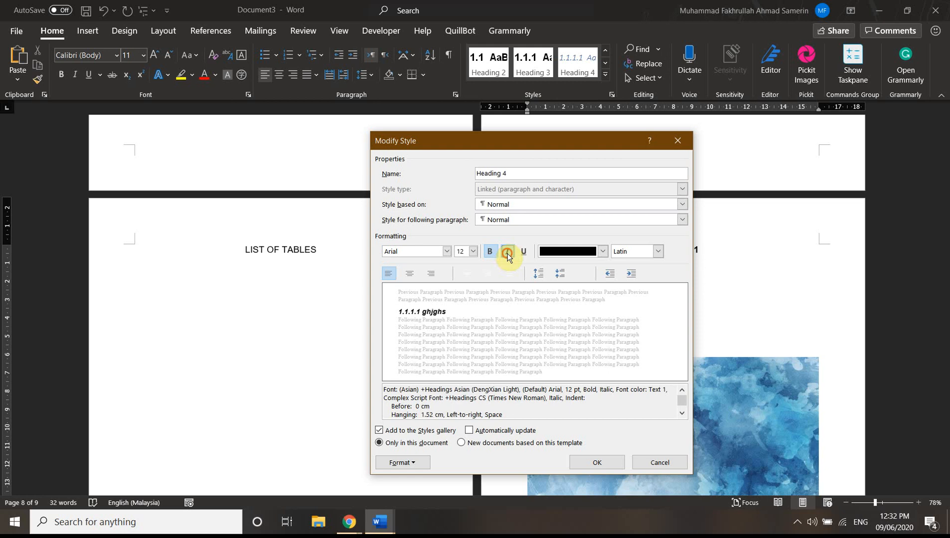
left_click(605, 461)
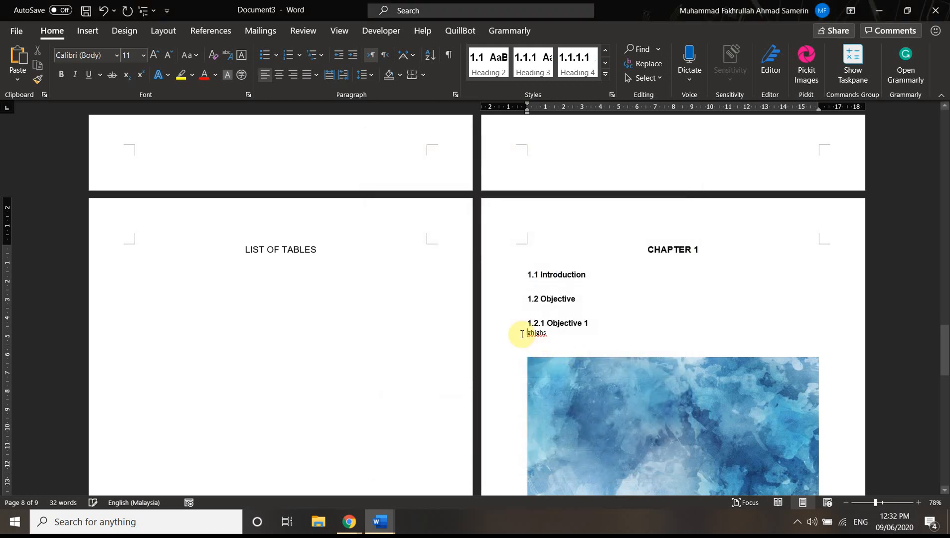
left_click(565, 70)
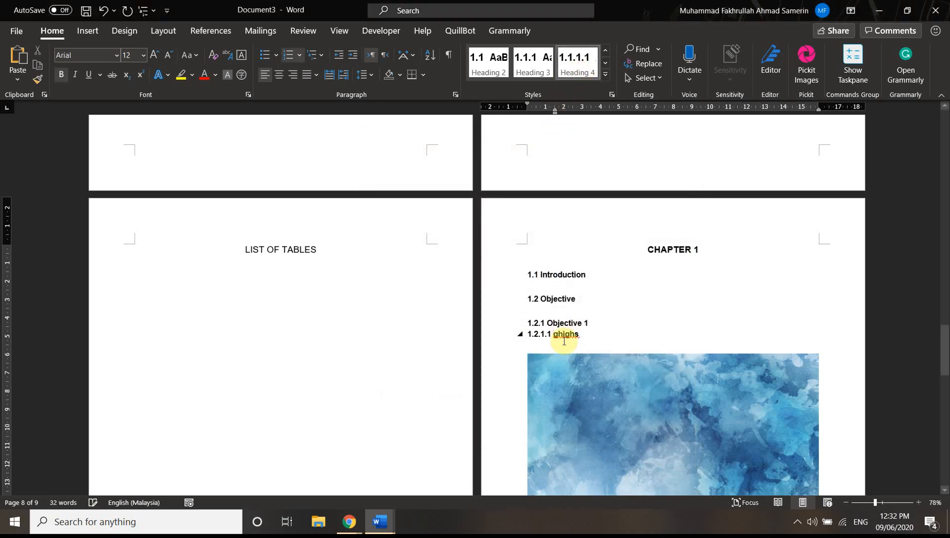
Add a line below the Figure 1.1 caption and insert a page break there to move CHAPTER 2 to the next page
scroll(598, 331, "down", 8)
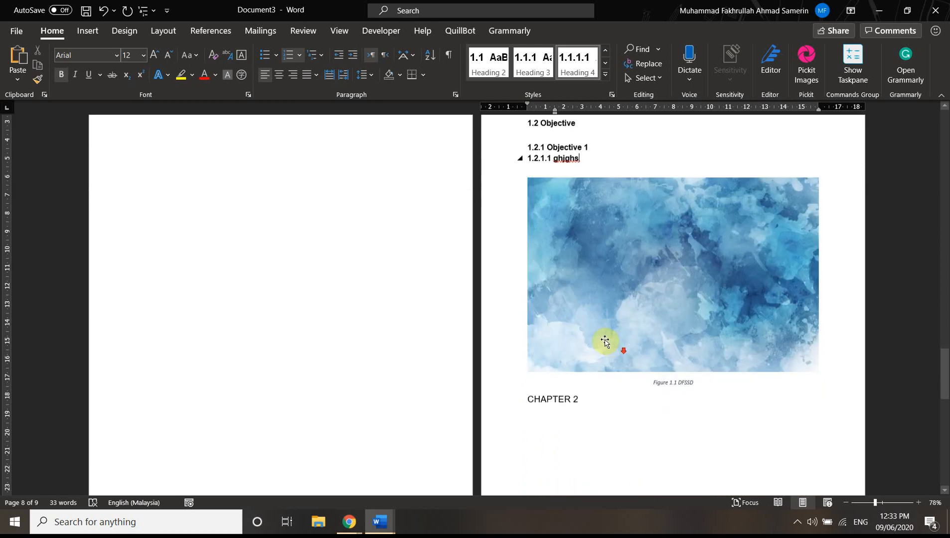
left_click(526, 174)
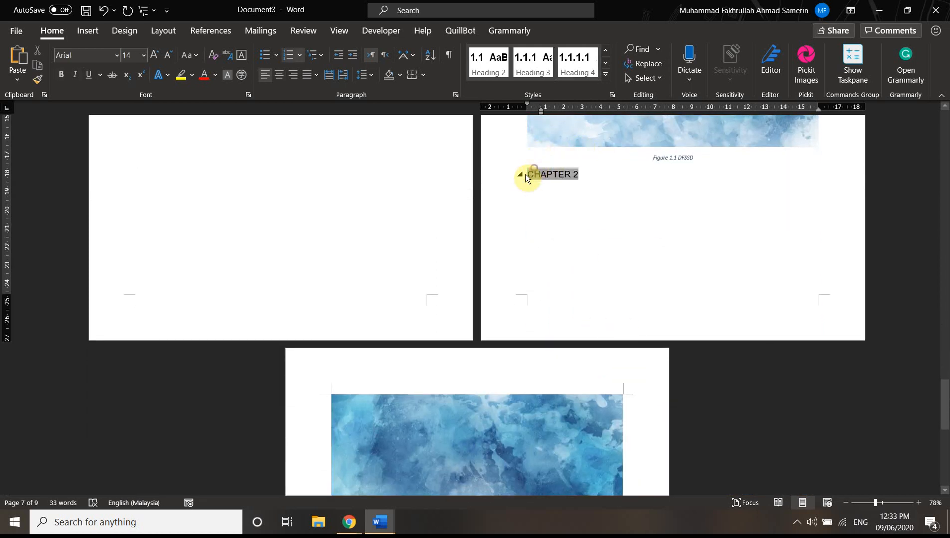
left_click(574, 162)
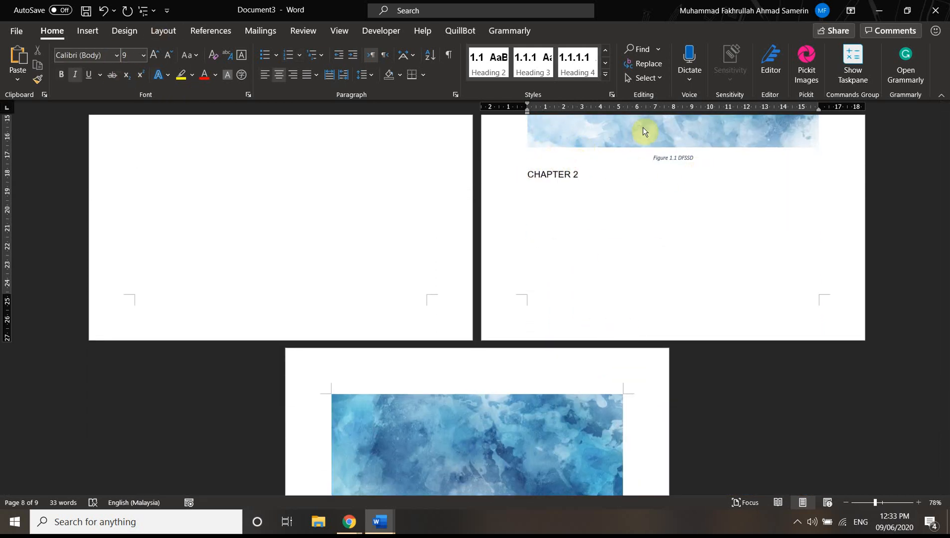
key("Return")
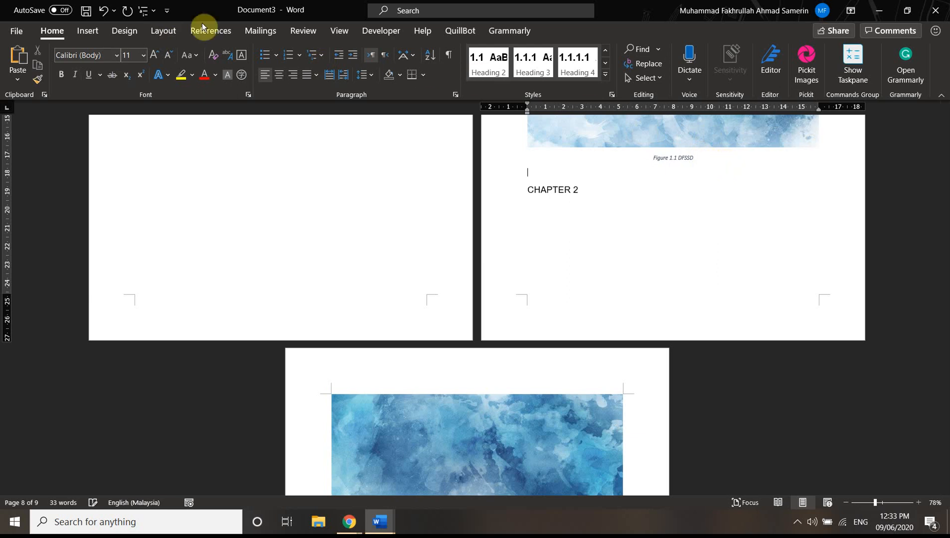
left_click(84, 30)
left_click(31, 78)
Center the CHAPTER 2 heading above its picture
scroll(498, 388, "down", 3)
left_click_drag(330, 304, 384, 307)
left_click(52, 30)
left_click(279, 75)
left_click(526, 307)
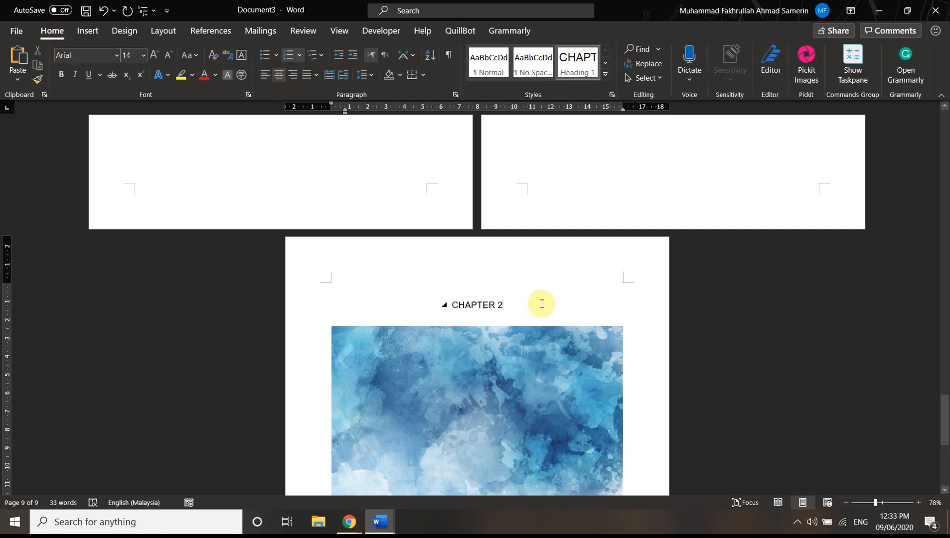
Add an "Introduction" line below the CHAPTER 2 heading and apply the Heading 2 style to it
key("Return")
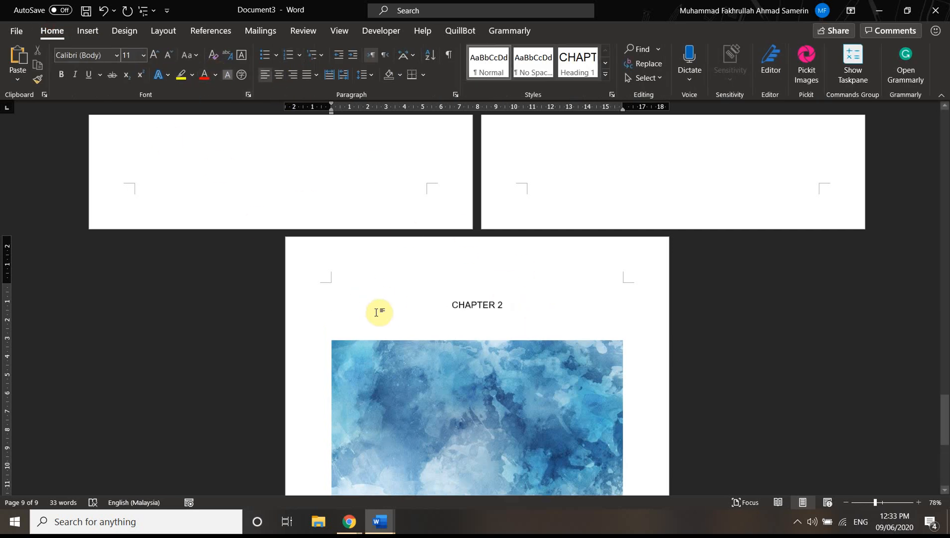
type("Introducton")
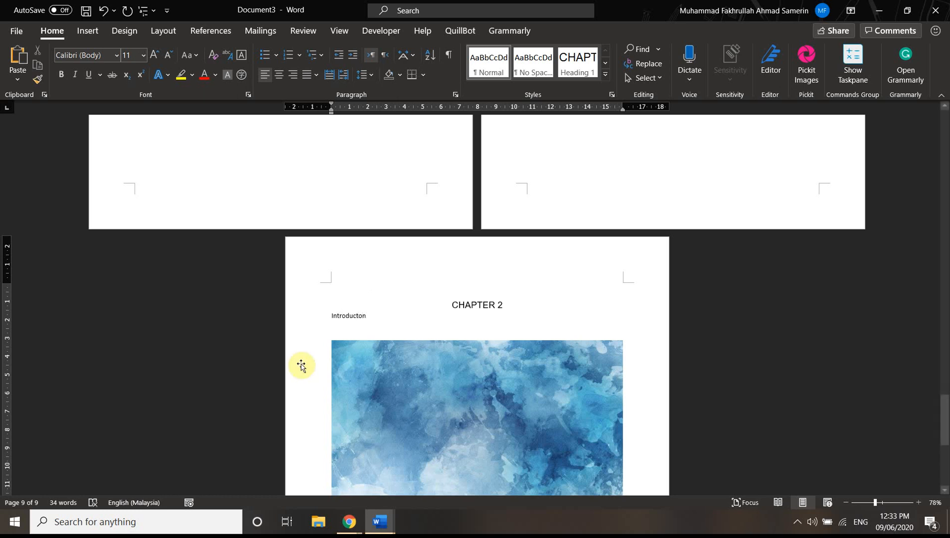
left_click(360, 316)
type("i")
left_click(373, 316)
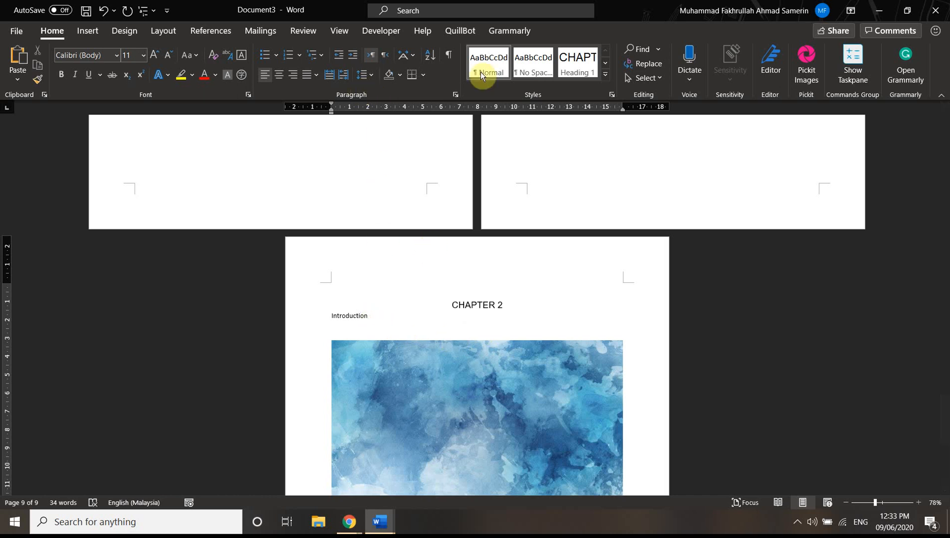
left_click(605, 62)
left_click(501, 66)
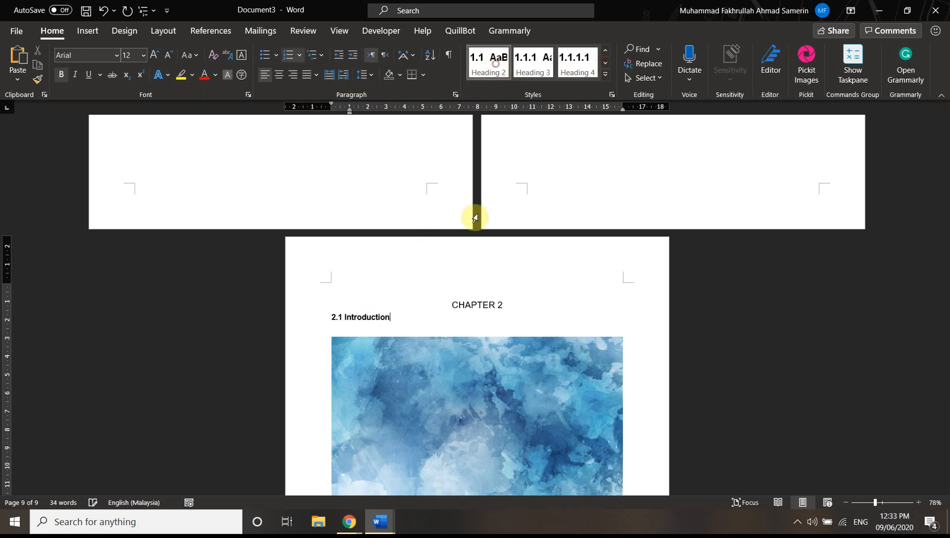
Add a line reading "sdadasdasd" below the CHAPTER 2 Introduction, leaving a blank line between, and apply the Heading 2 style to it
key("Return")
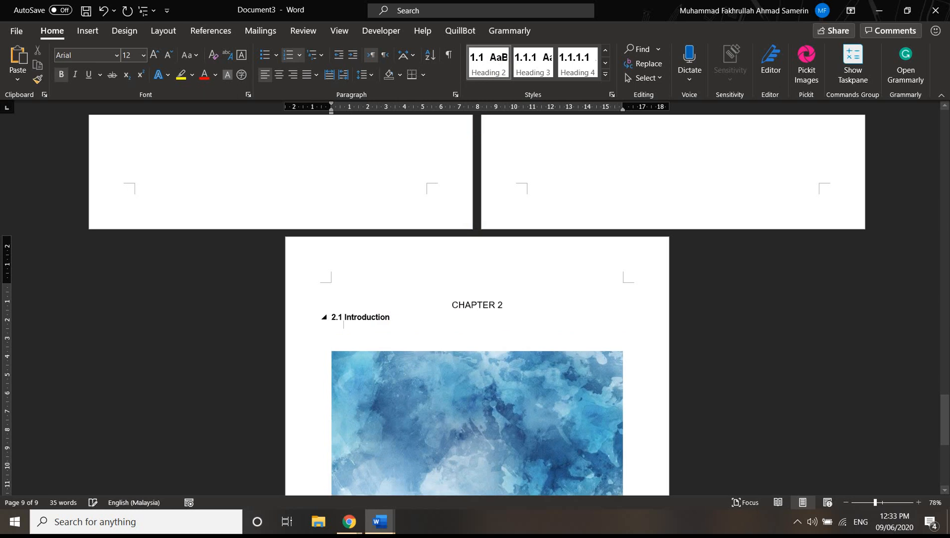
key("Return")
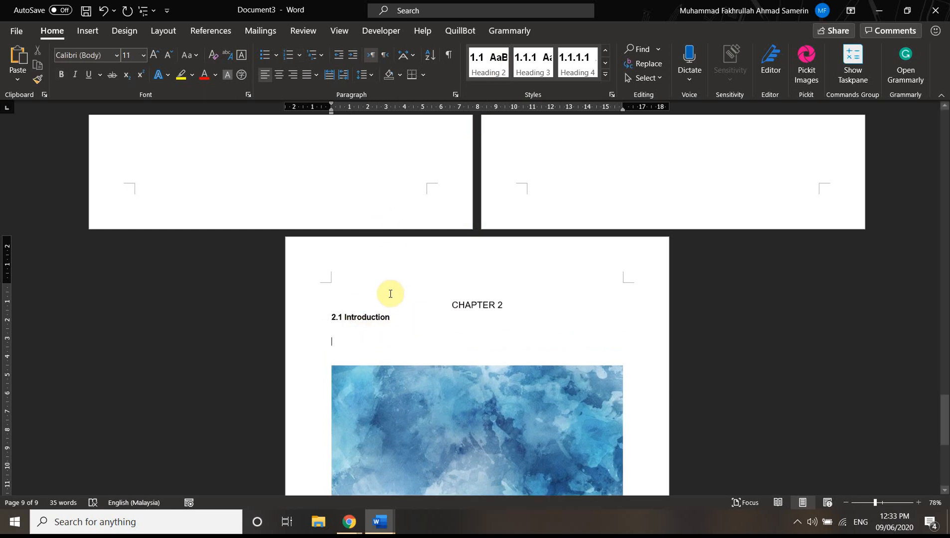
type("sdadasdasd")
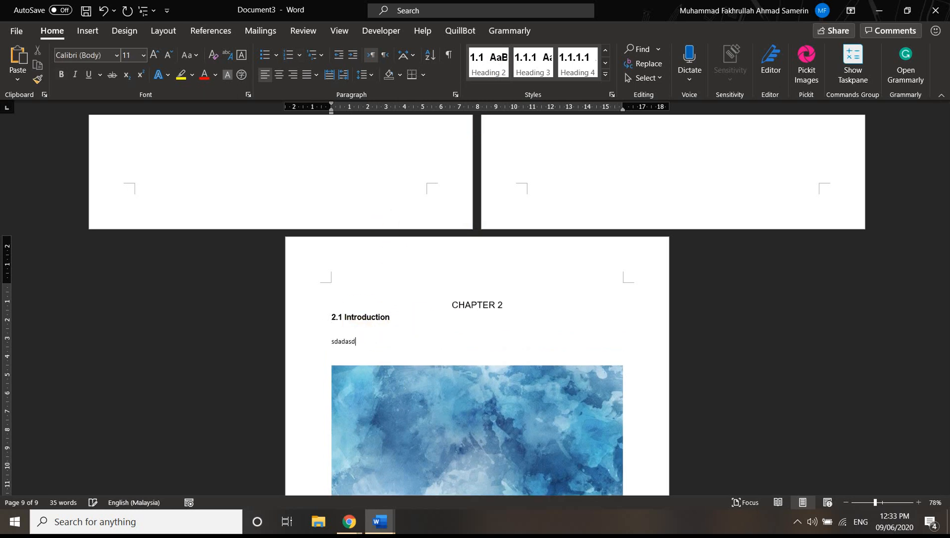
left_click(488, 69)
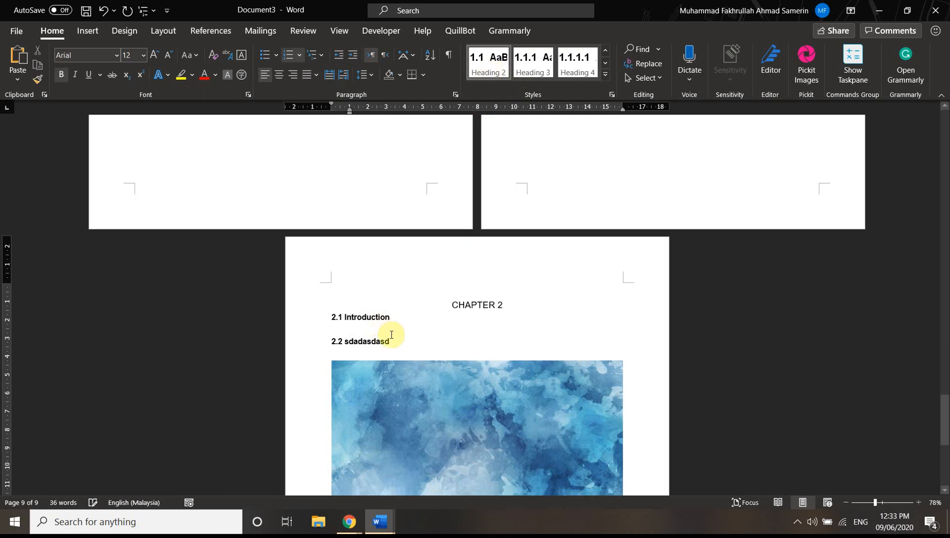
Add a line reading "sdfsdfsdfsdf" below the second CHAPTER 2 subheading and apply the Heading 3 style to it
key("Return")
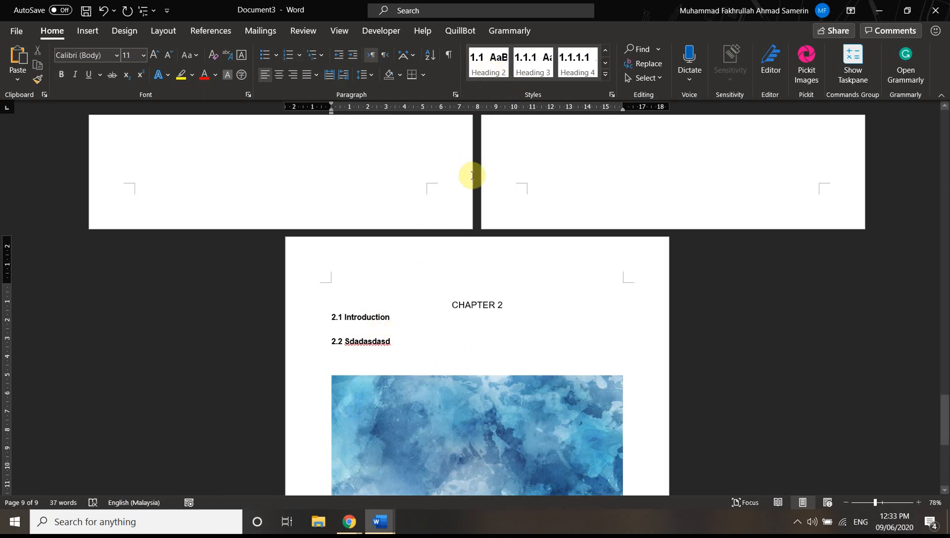
type("sdfsdfsdfsdf")
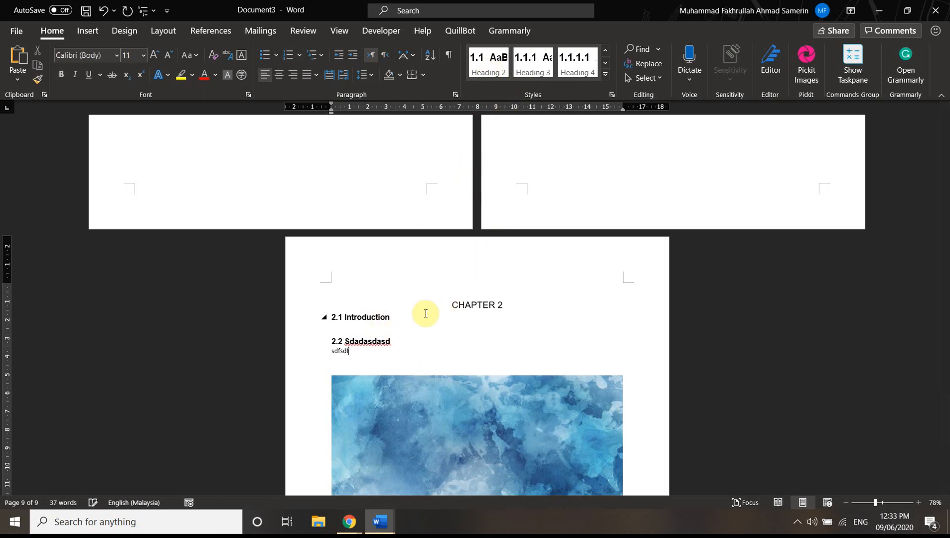
left_click(541, 75)
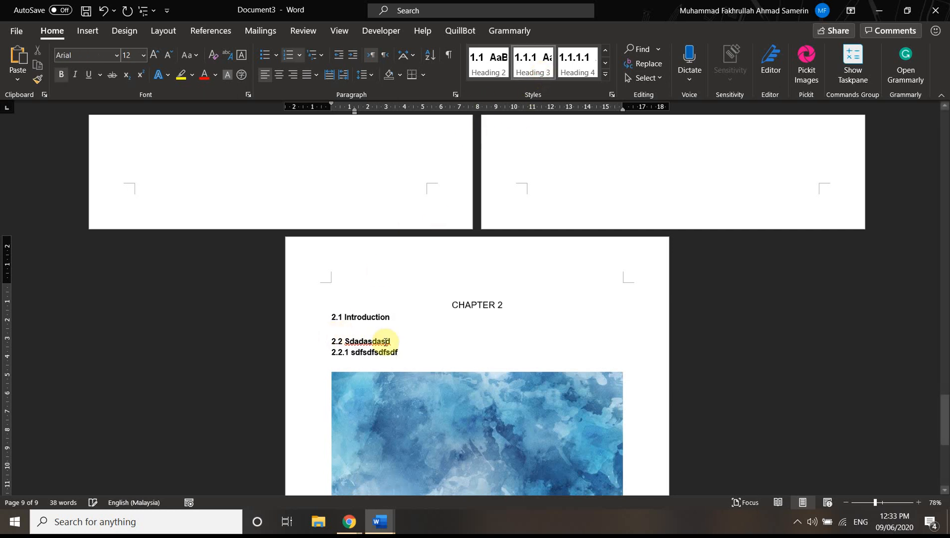
Add a line reading "sdfdfsdfsdfsd" below the CHAPTER 2 Heading 3 subheading and apply the Heading 3 style to it
key("Return")
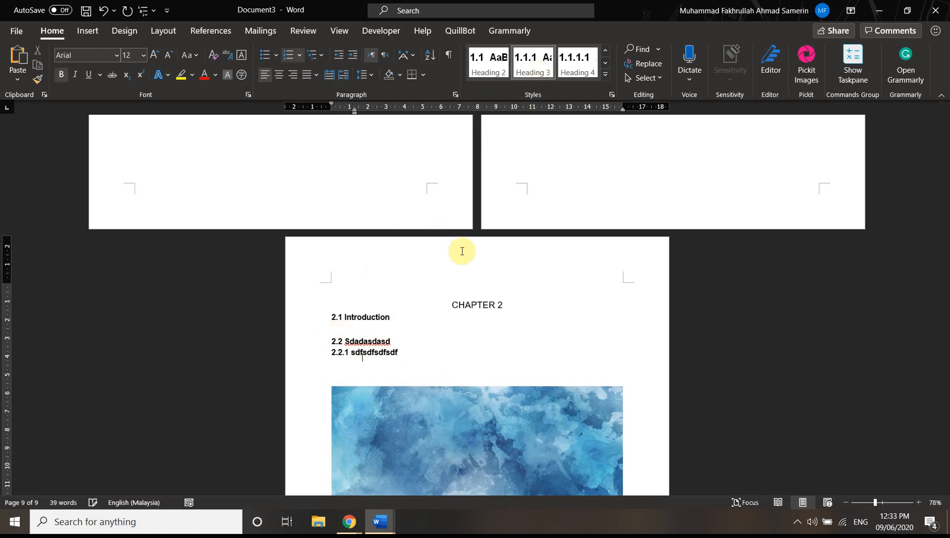
type("sdfdfsdfsdfsd")
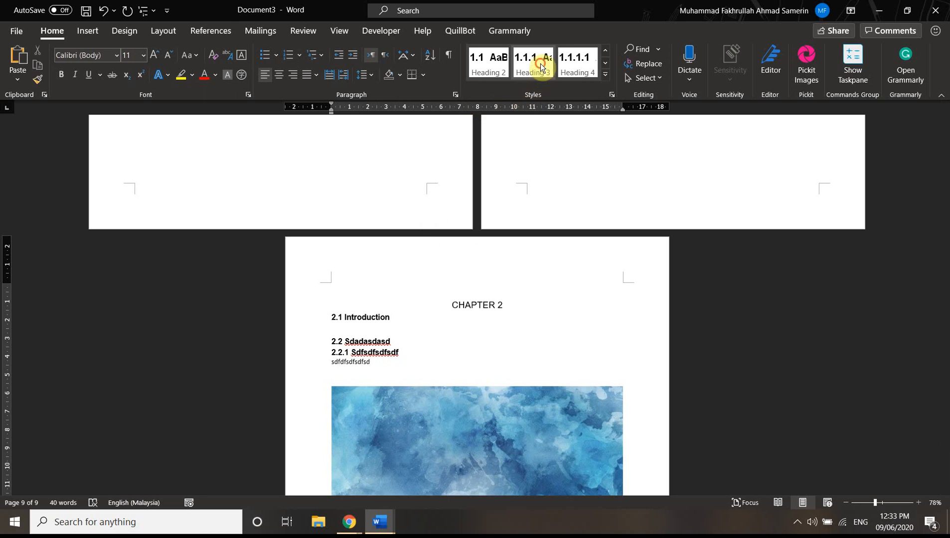
left_click(538, 62)
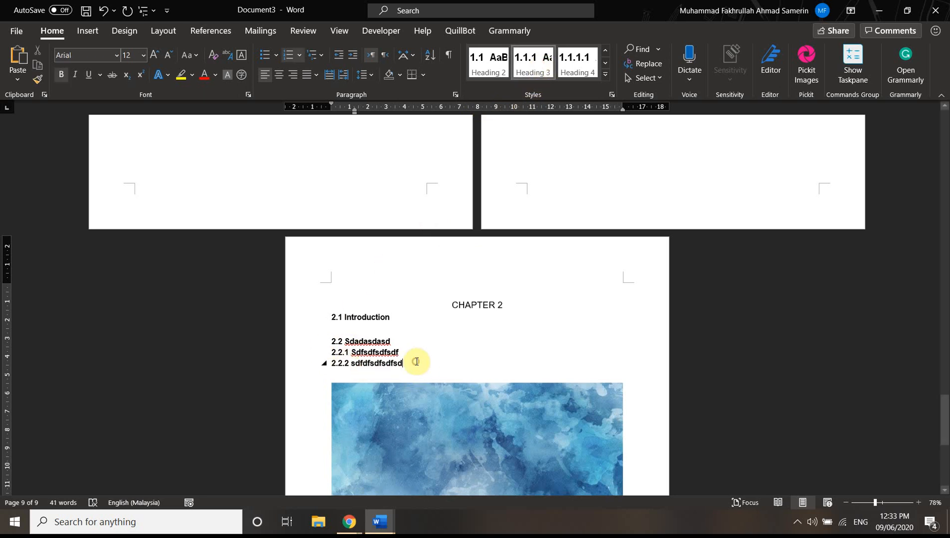
Add a line reading "sadasdasdasdsa" below the second Heading 3 subheading in CHAPTER 2 and apply the Heading 4 style to it
key("Return")
type("sadasdasdasdsa")
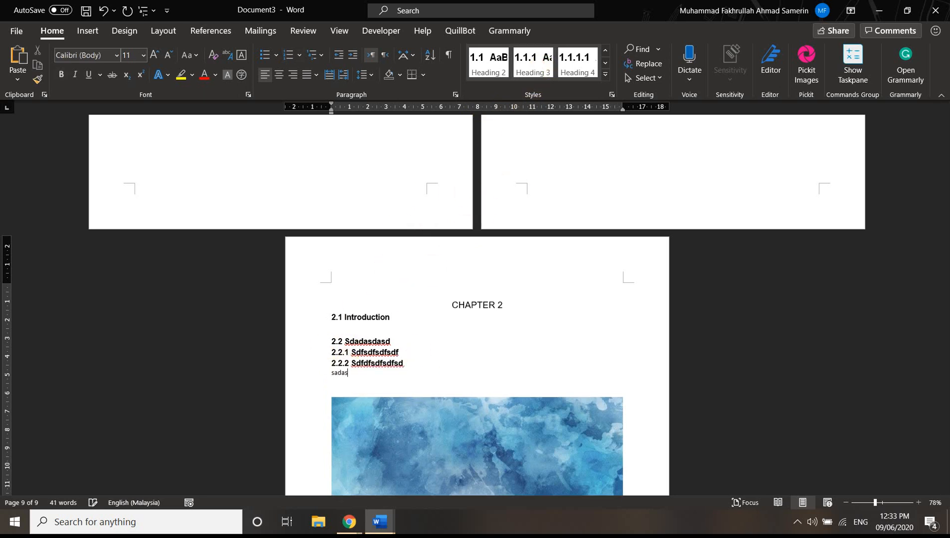
left_click(582, 69)
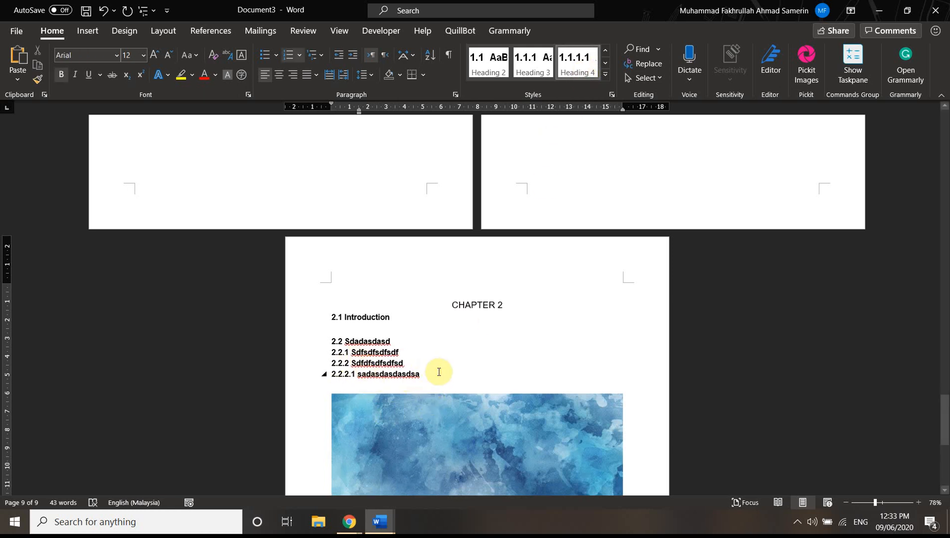
left_click(439, 373)
Examine the numbering of the subheadings and figure captions in CHAPTER 2 and CHAPTER 1
scroll(440, 372, "up", 3)
scroll(436, 369, "down", 4)
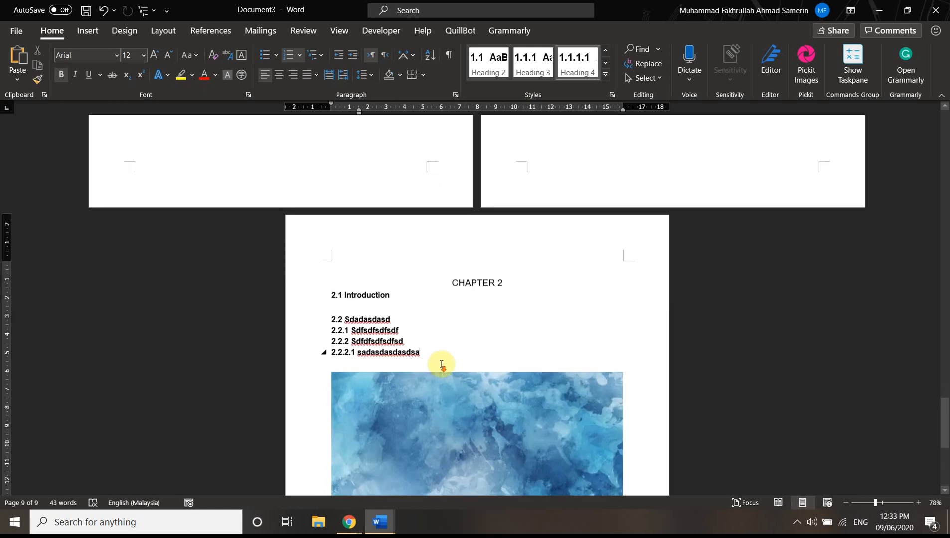
scroll(464, 349, "down", 4)
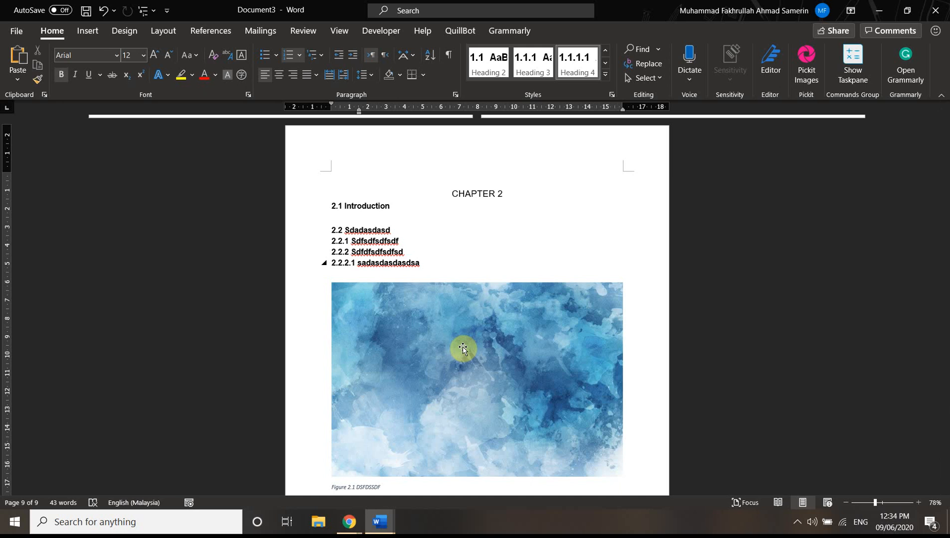
scroll(463, 349, "up", 6)
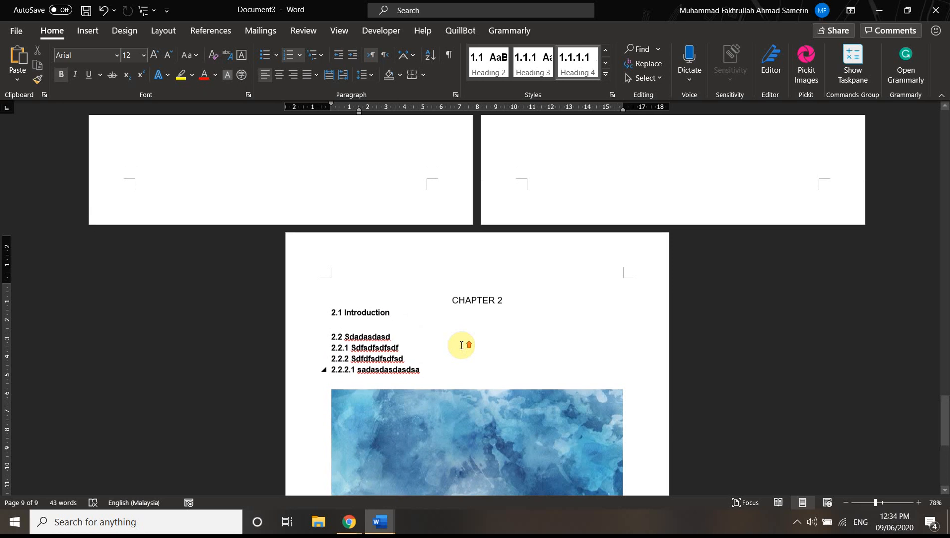
scroll(540, 447, "up", 10)
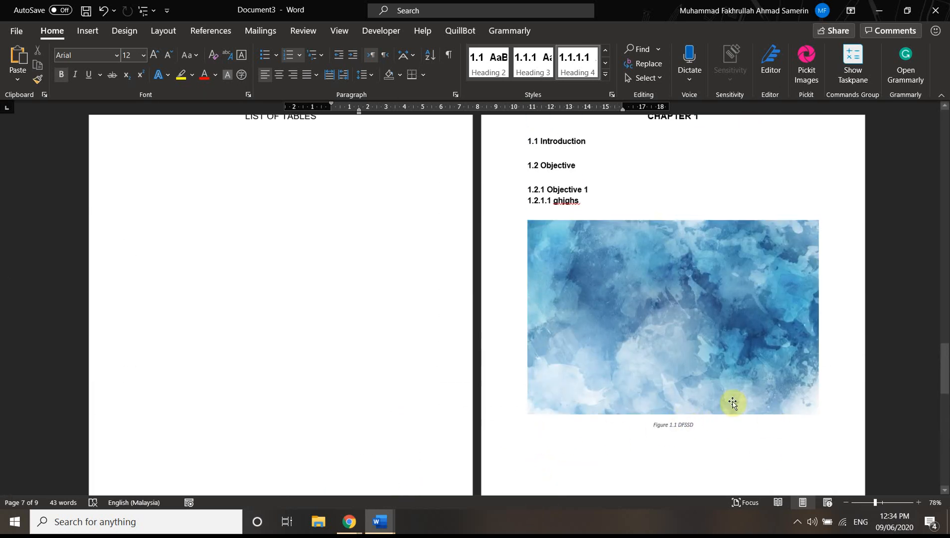
scroll(659, 460, "up", 1)
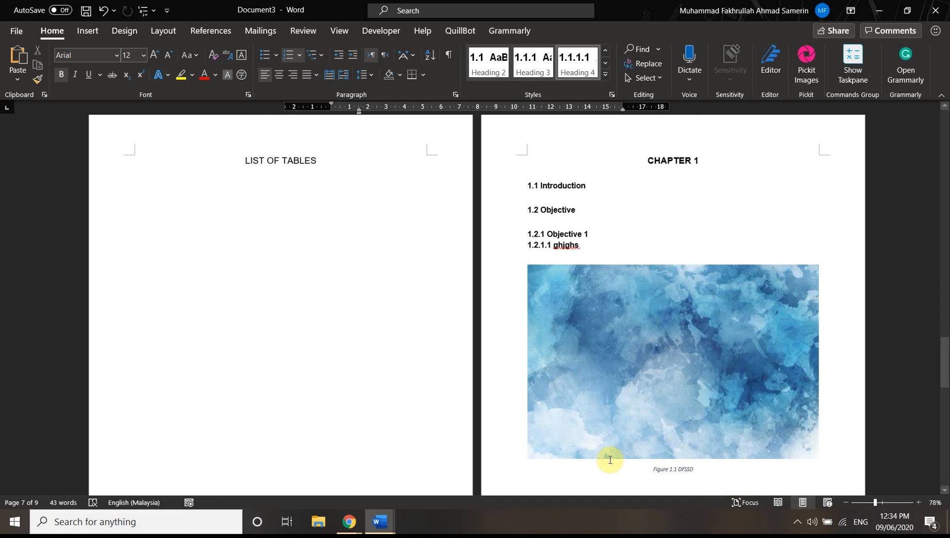
Insert the built-in Automatic Table 2 table of contents after the TABLE OF CONTENT title
scroll(608, 460, "up", 8)
scroll(603, 414, "up", 10)
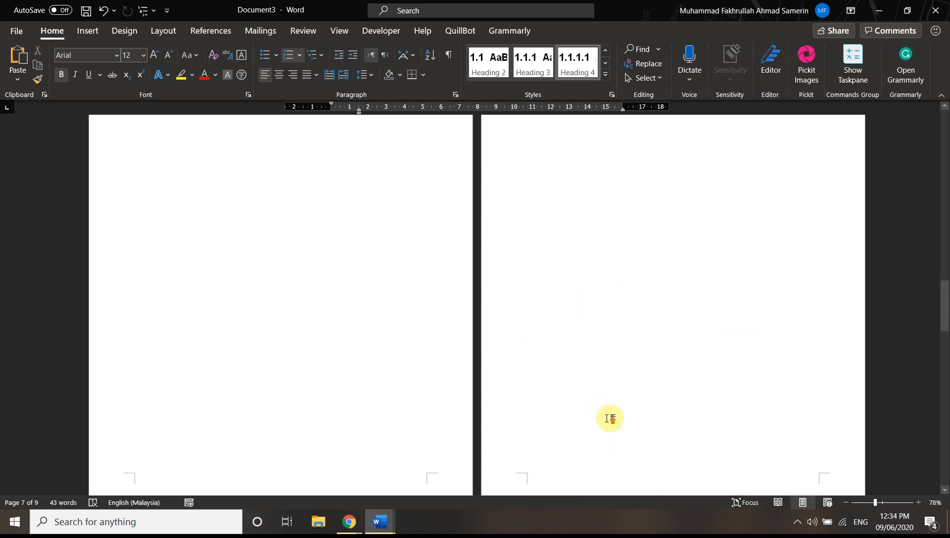
left_click(262, 314)
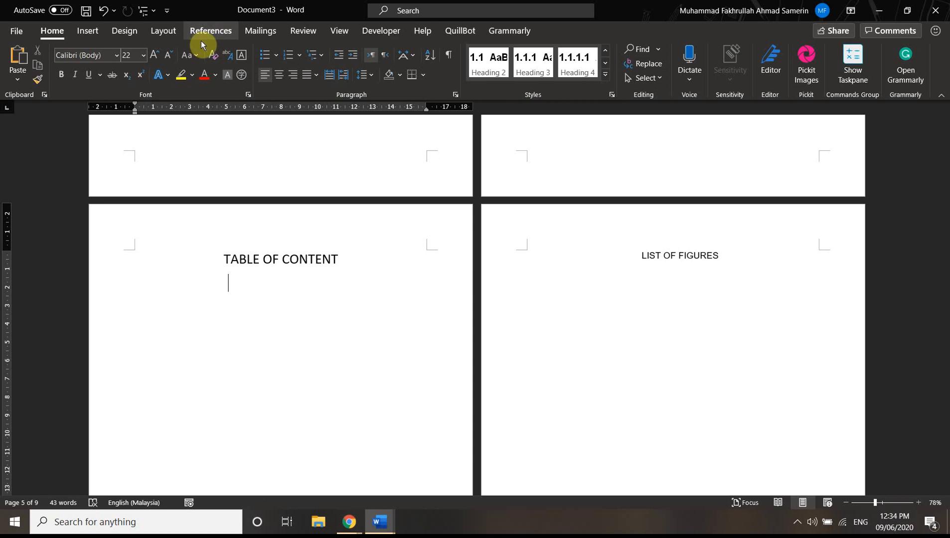
left_click(210, 31)
left_click(22, 68)
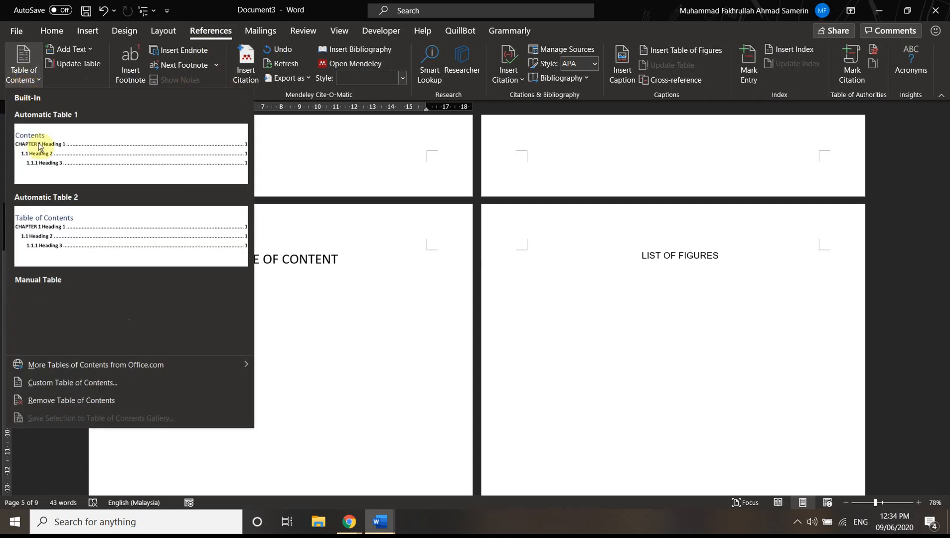
left_click(82, 240)
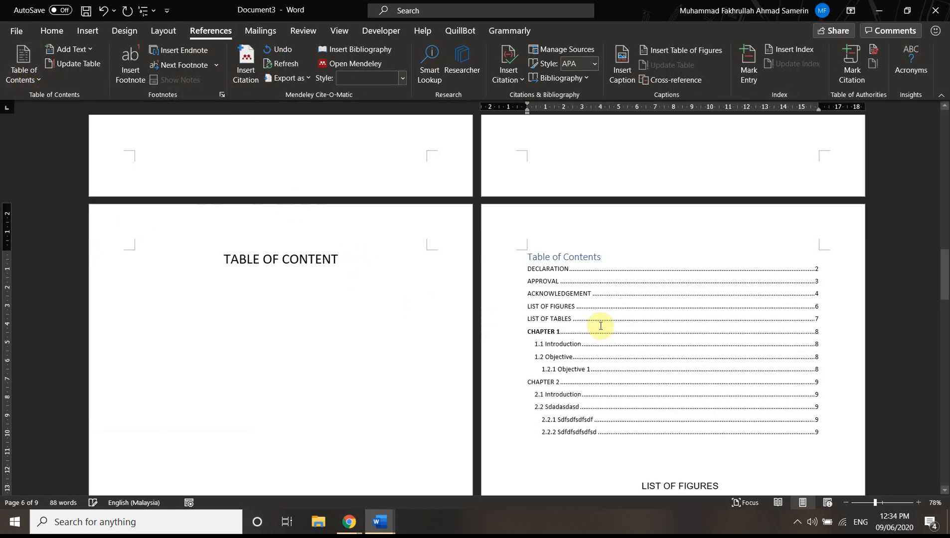